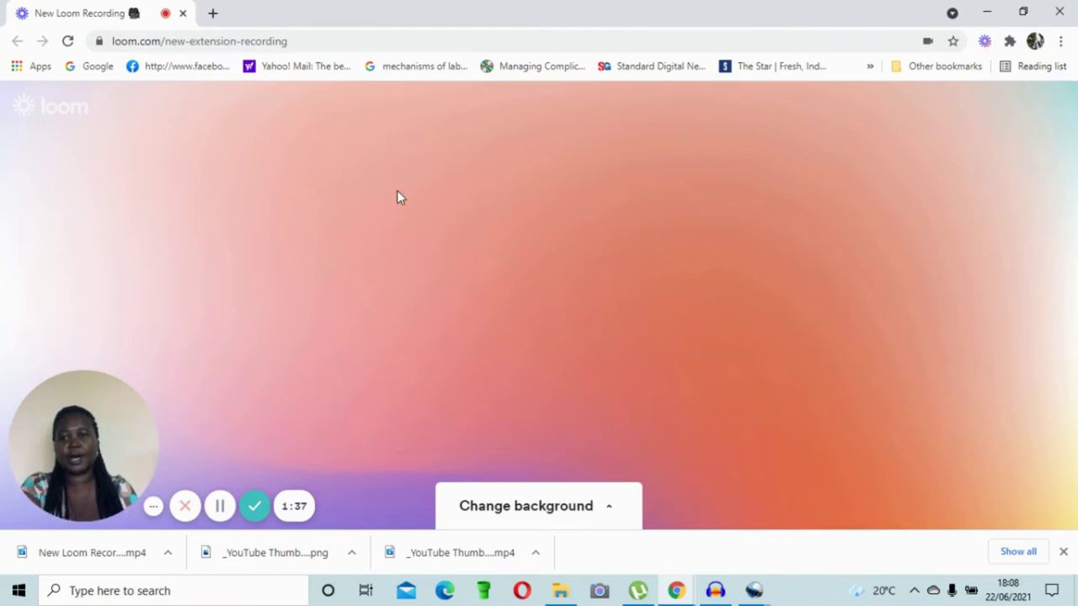
# Step: In a new Chrome tab, search Google for 'kmtc portal'
pyautogui.click(213, 12)
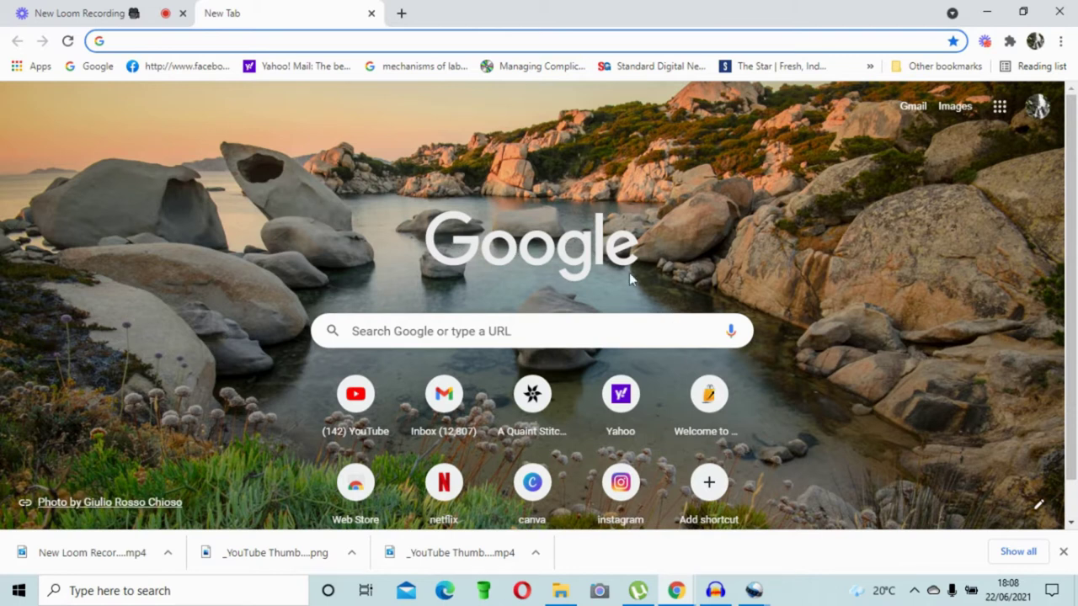
pyautogui.click(578, 330)
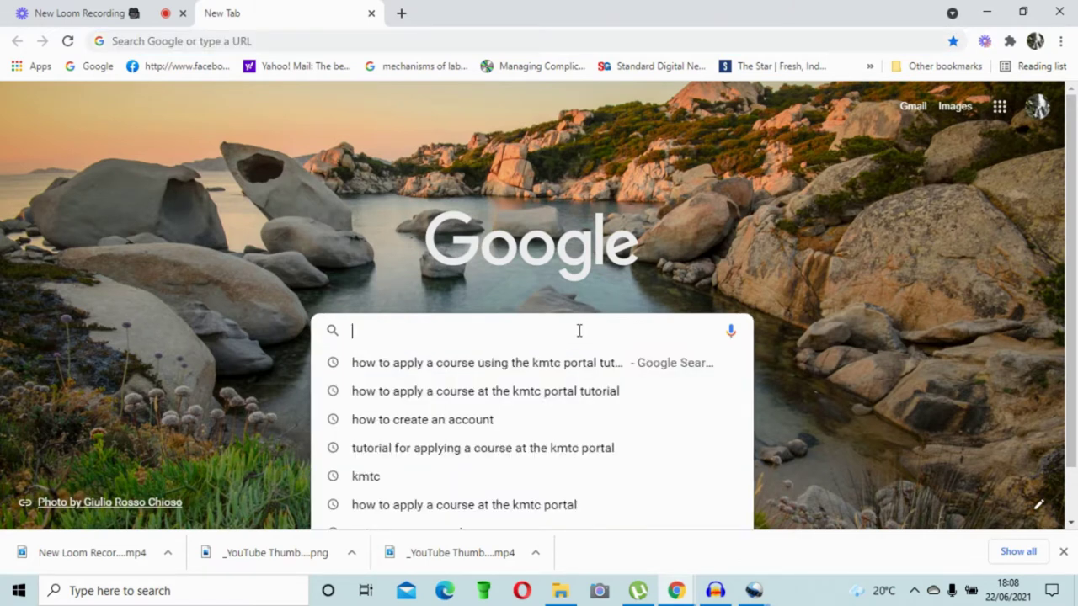
pyautogui.write('kmtc porta')
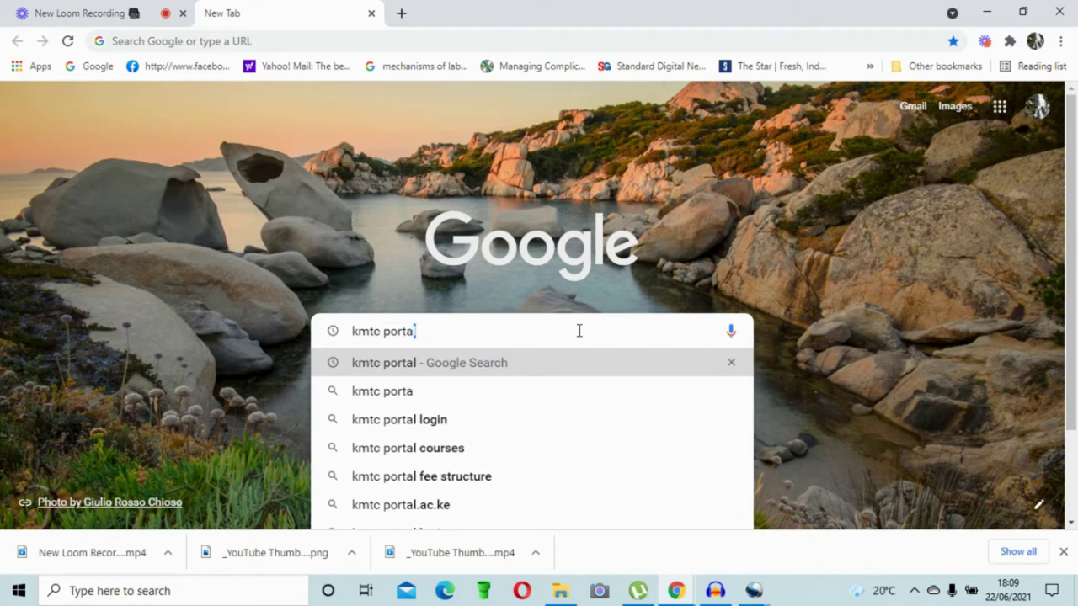
pyautogui.write('l')
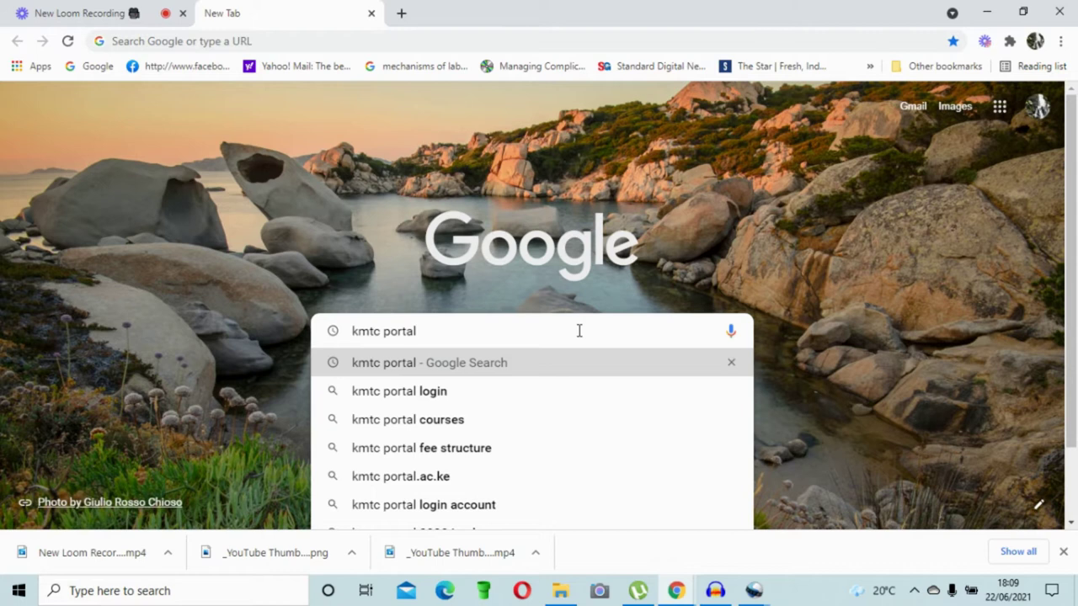
pyautogui.press('Return')
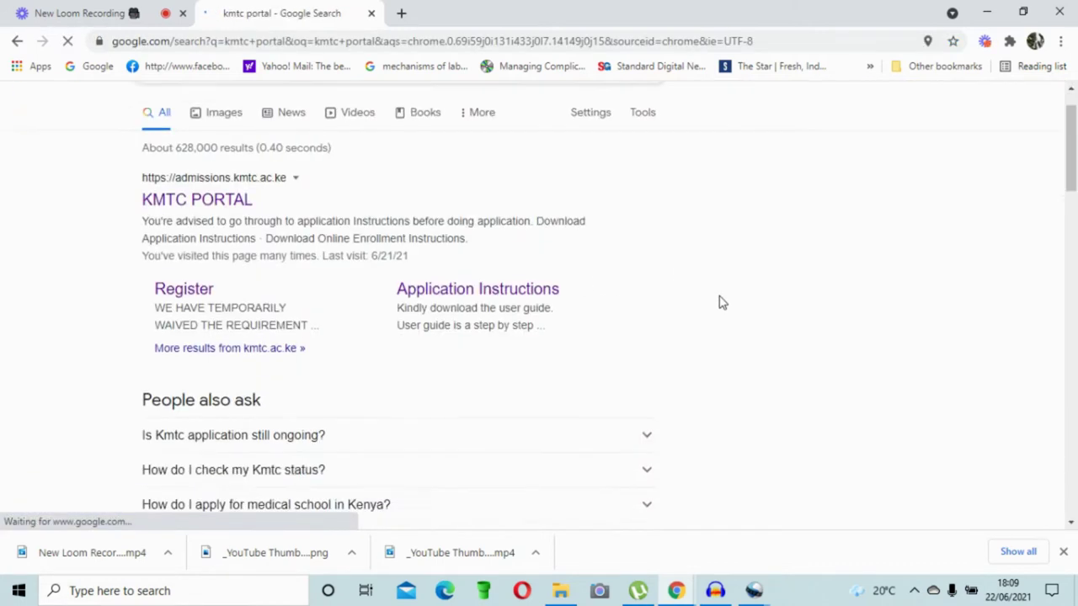
# Step: Skim the 'kmtc portal' results and open the KMTC PORTAL admissions.kmtc.ac.ke link
pyautogui.scroll(-4, 720, 303)
pyautogui.scroll(-6, 724, 304)
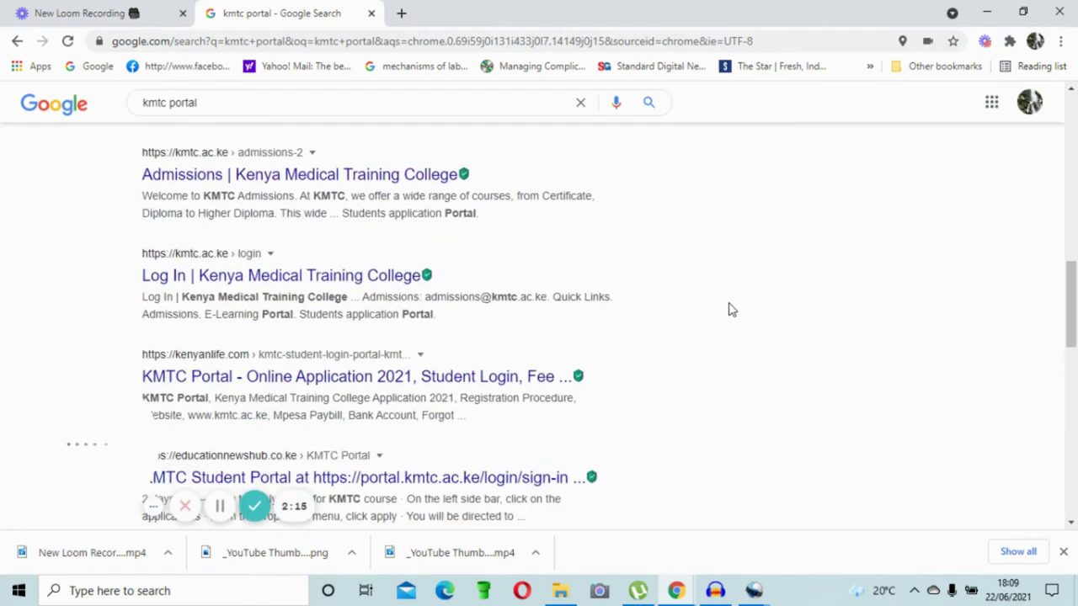
pyautogui.scroll(10, 731, 307)
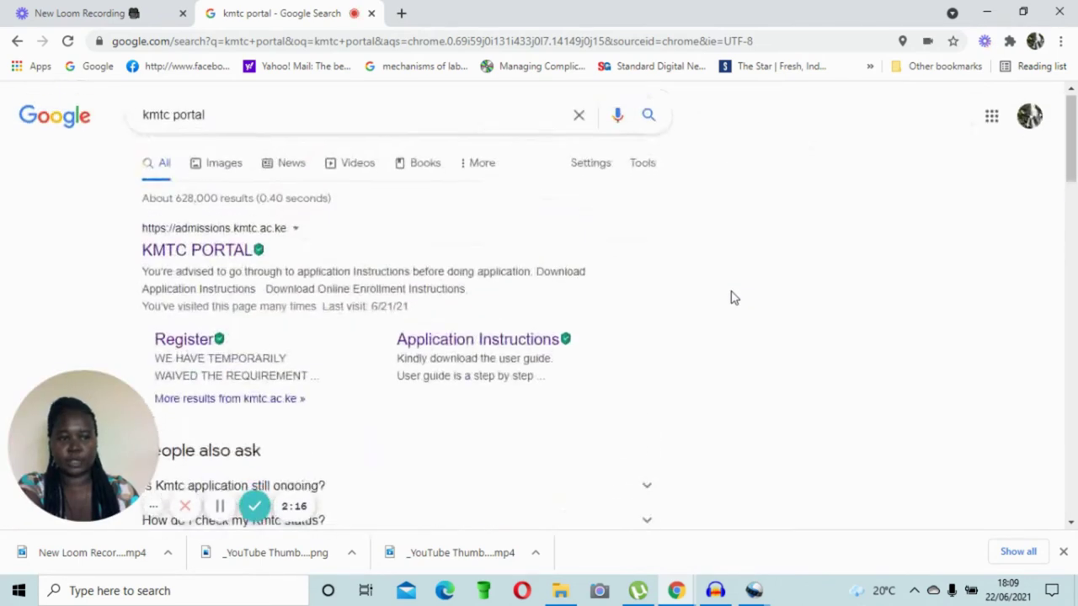
pyautogui.scroll(-7, 731, 299)
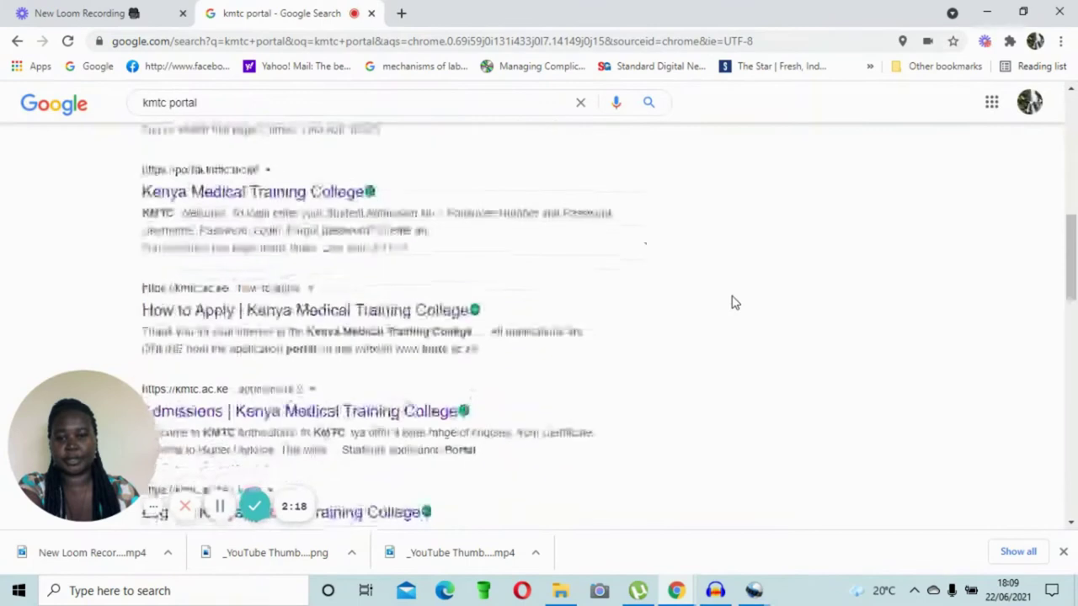
pyautogui.scroll(6, 733, 298)
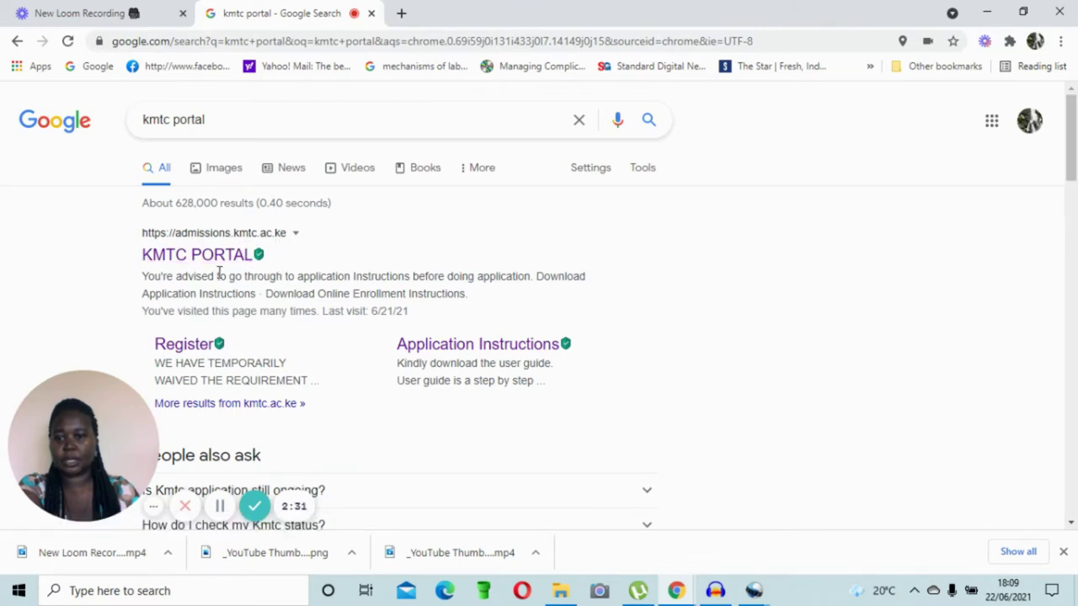
pyautogui.click(213, 257)
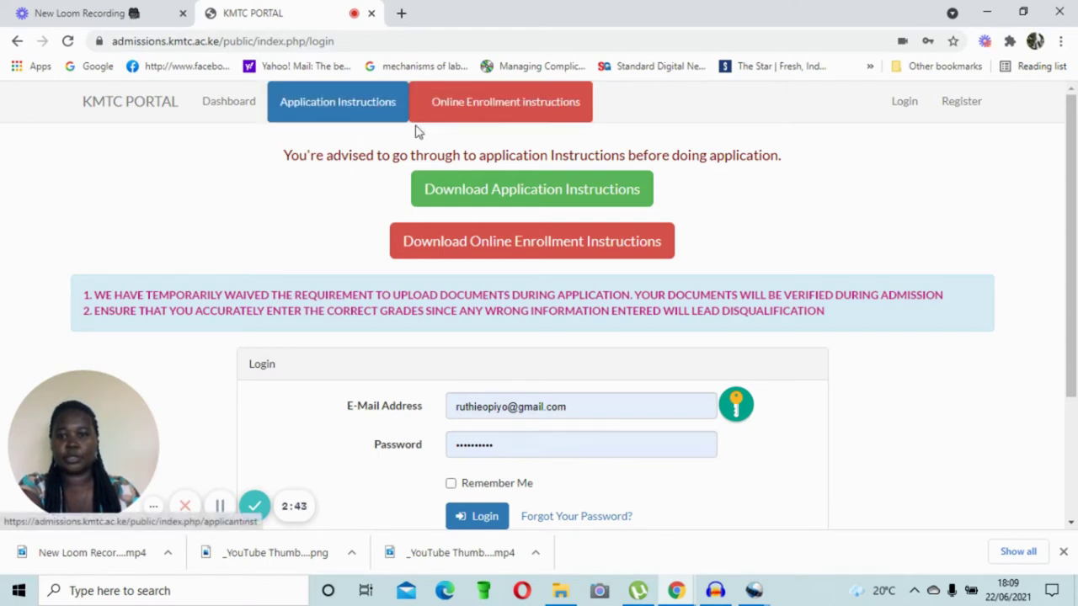
pyautogui.click(385, 126)
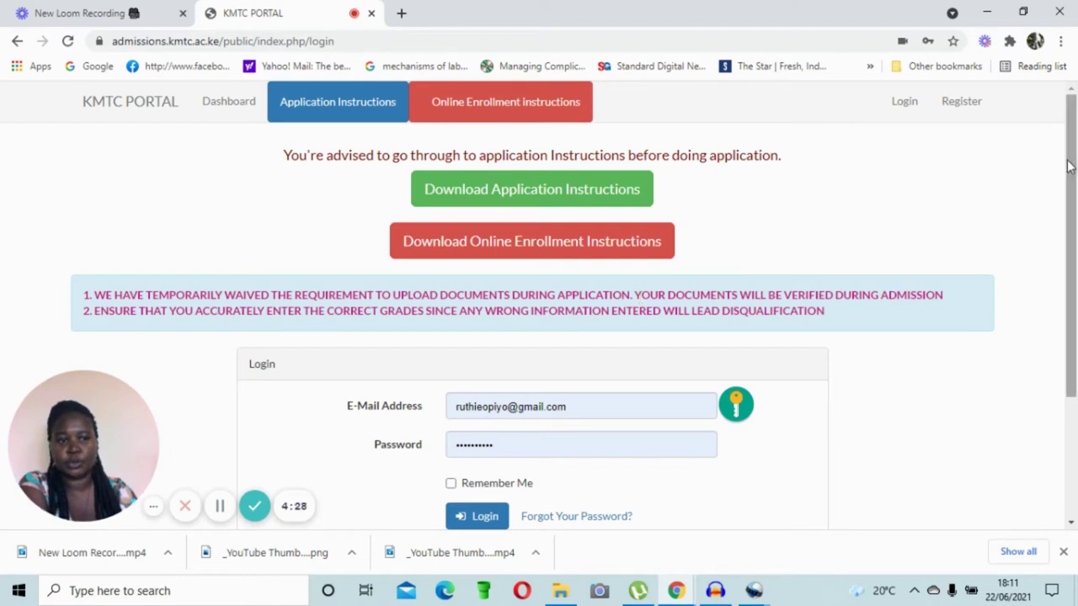
pyautogui.moveTo(1071, 169); pyautogui.dragTo(1072, 244)
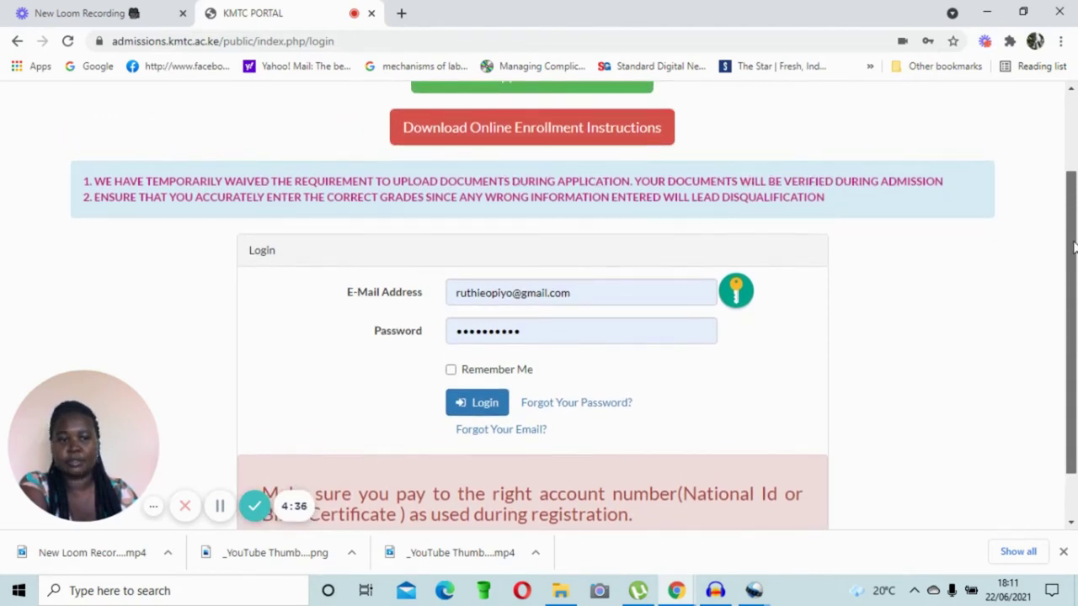
pyautogui.moveTo(1073, 242); pyautogui.dragTo(1073, 240)
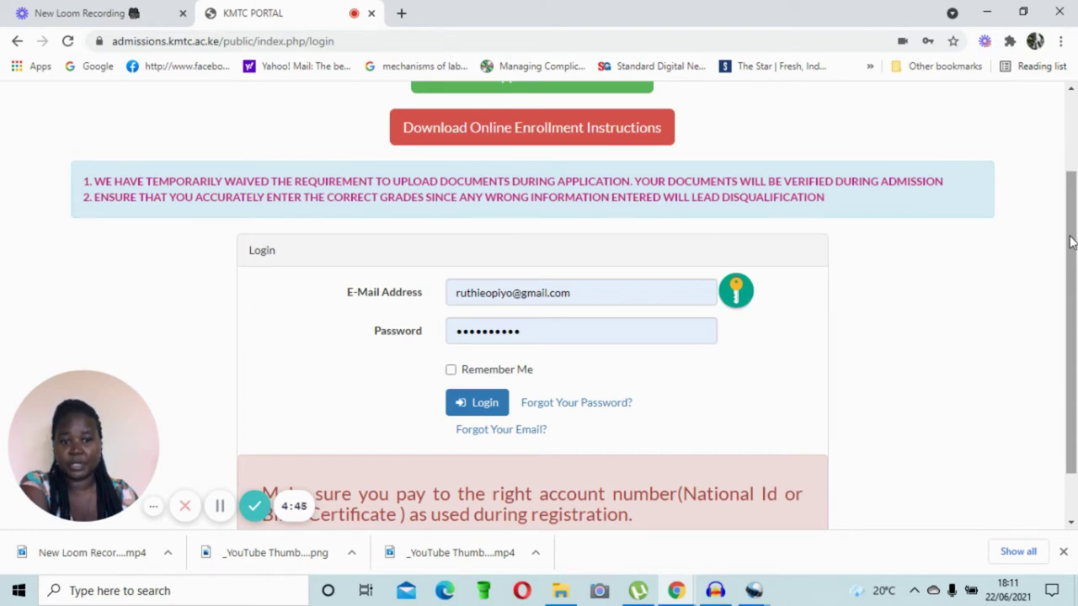
pyautogui.moveTo(1071, 243); pyautogui.dragTo(1074, 158)
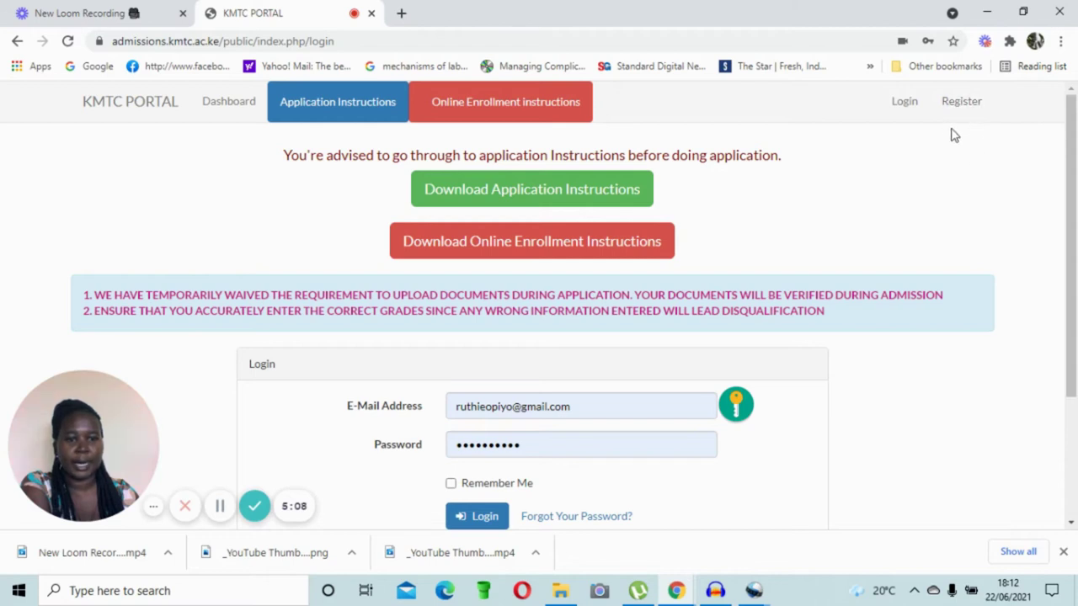
pyautogui.scroll(-2, 922, 180)
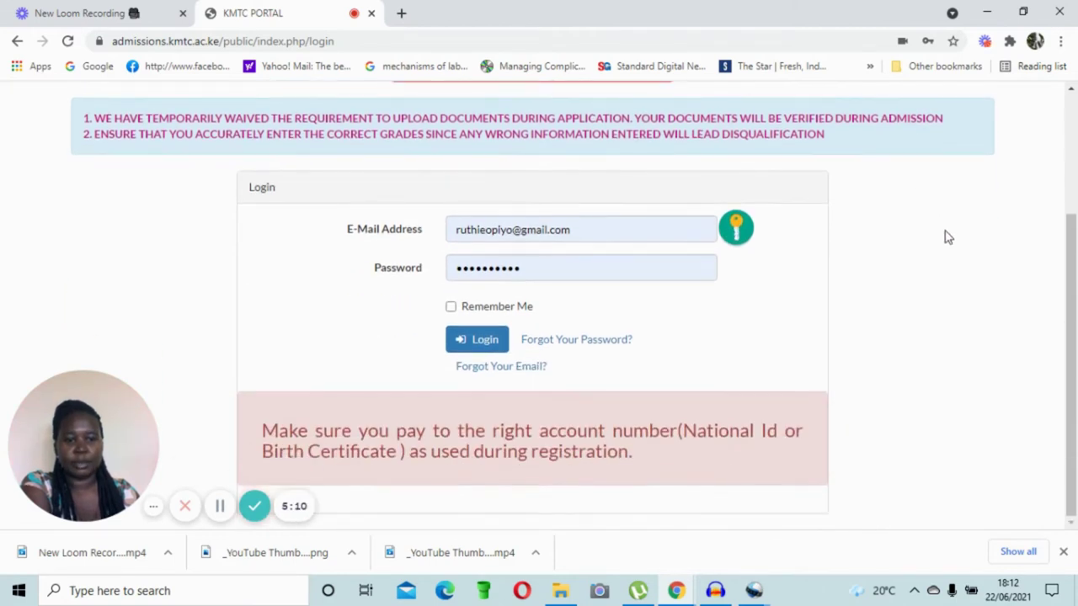
pyautogui.scroll(2, 951, 250)
pyautogui.scroll(-2, 957, 245)
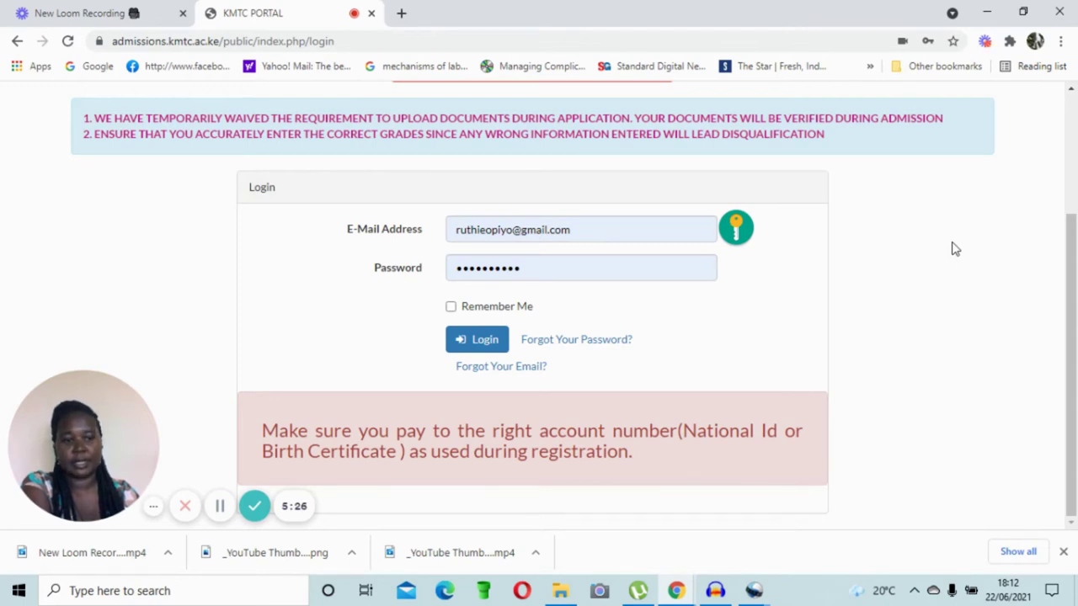
pyautogui.scroll(2, 968, 248)
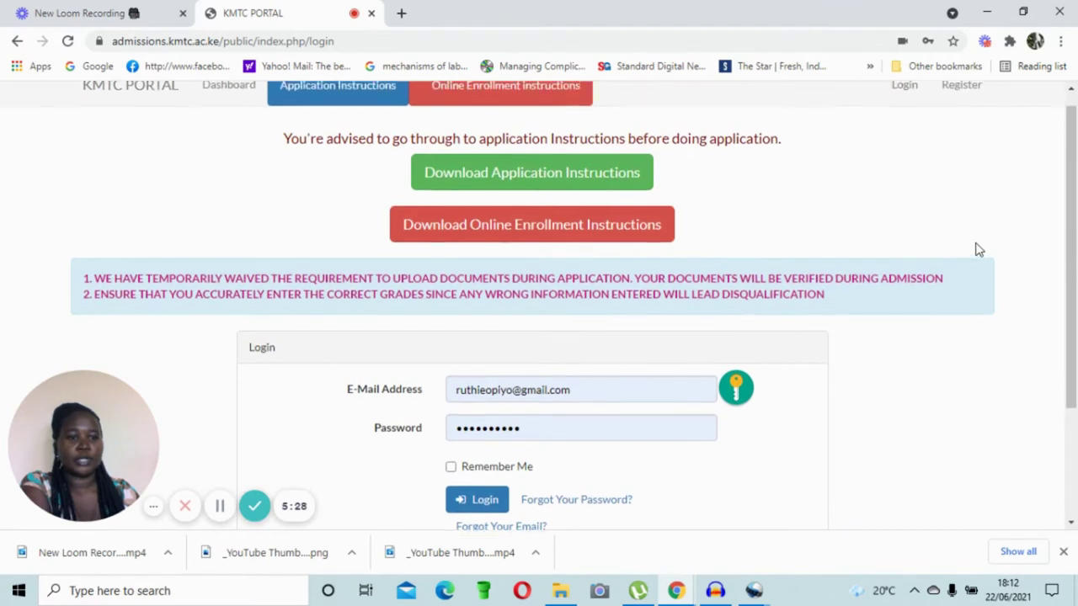
pyautogui.scroll(1, 977, 249)
pyautogui.scroll(-2, 1000, 257)
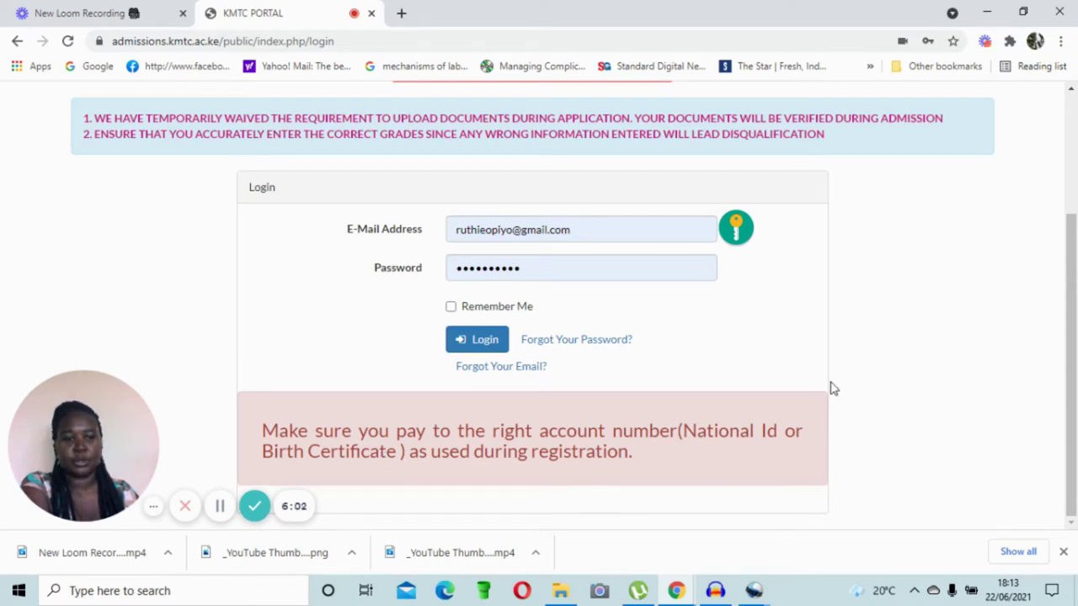
pyautogui.scroll(2, 830, 388)
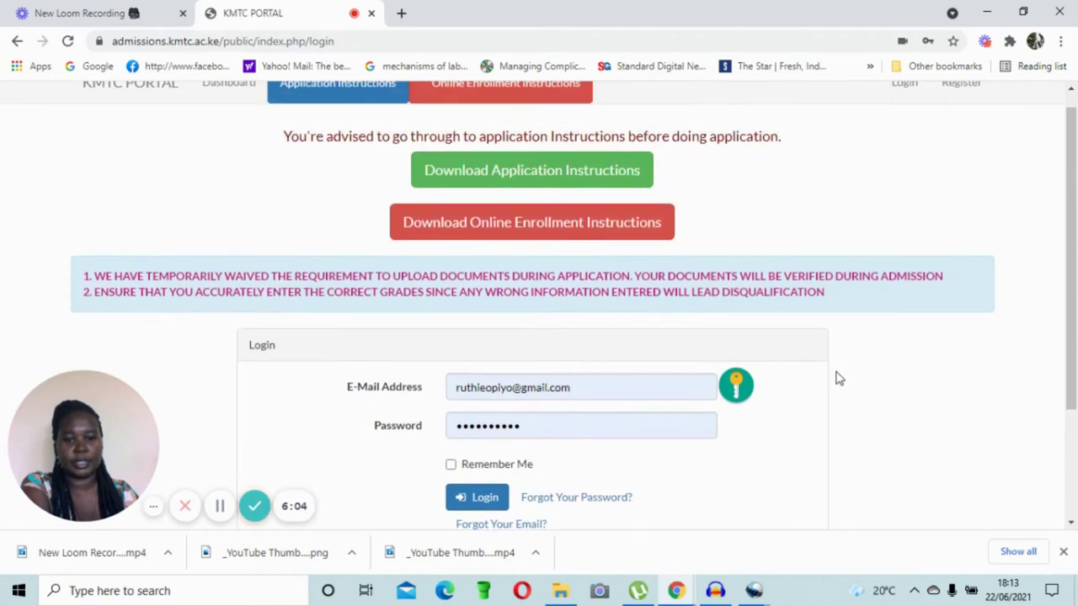
pyautogui.scroll(1, 846, 390)
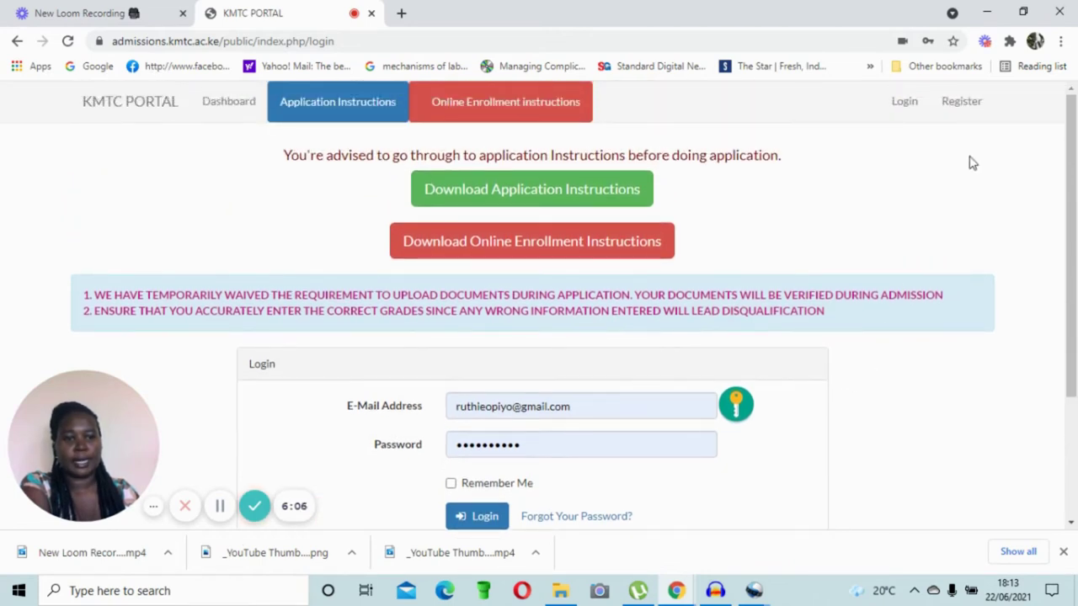
pyautogui.click(962, 102)
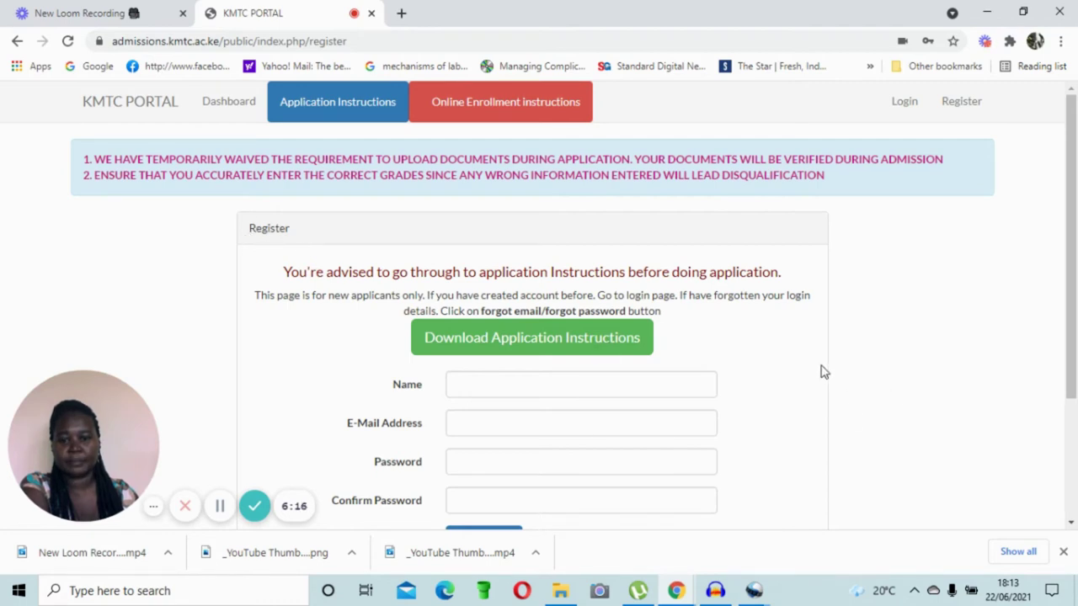
# Step: Review the registration form, then go to the Application Instructions page
pyautogui.scroll(-1, 823, 370)
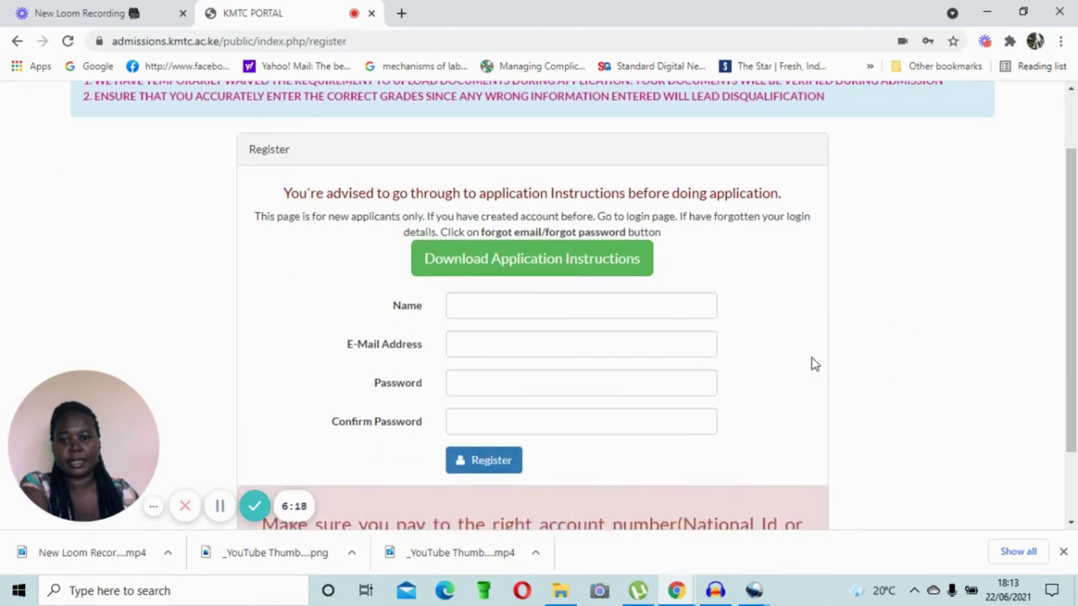
pyautogui.scroll(1, 813, 365)
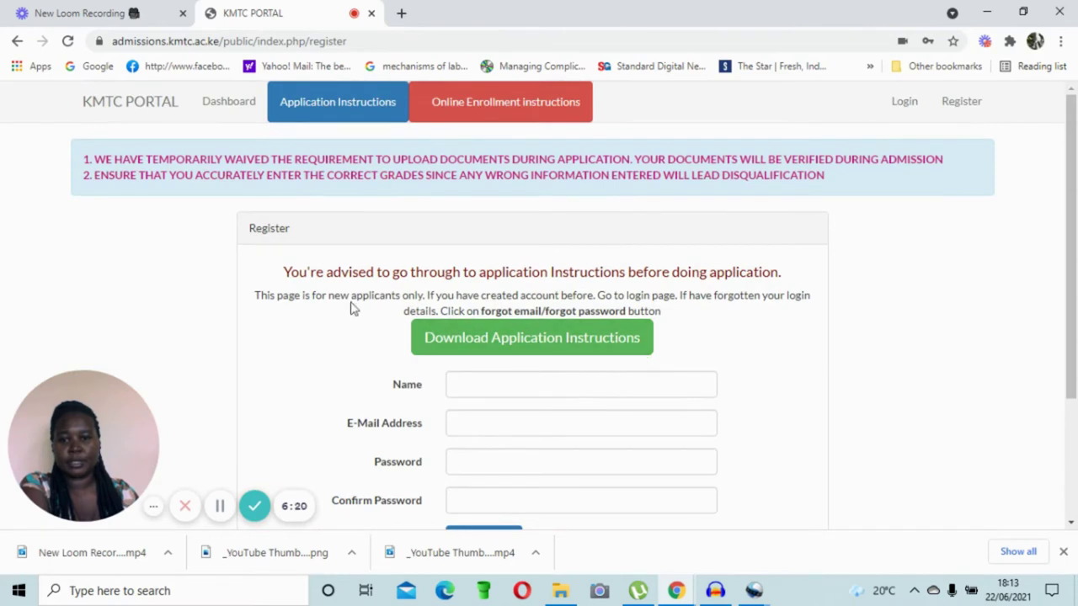
pyautogui.click(368, 112)
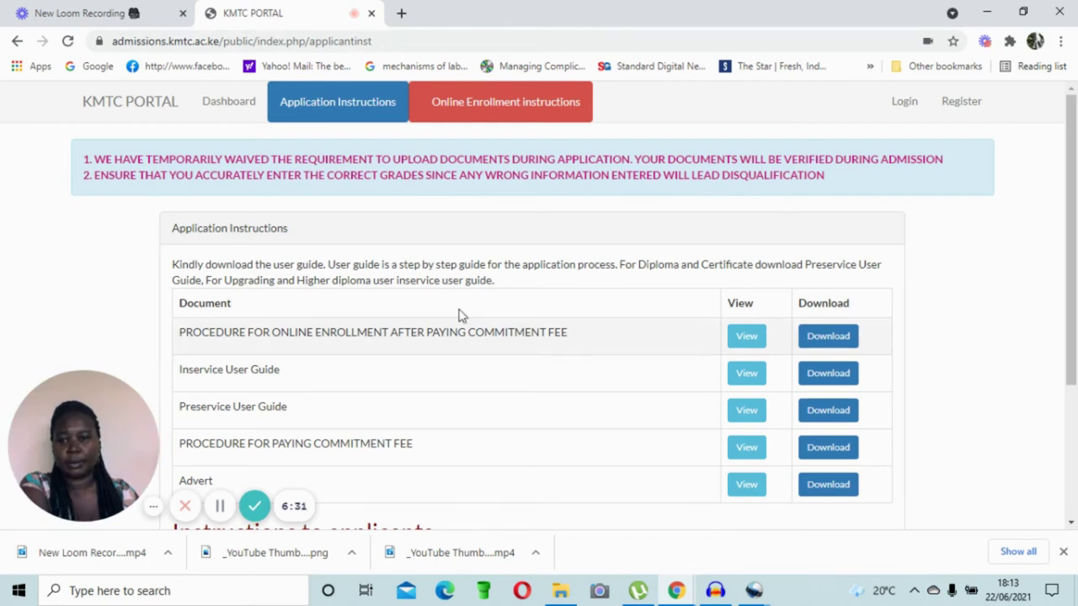
# Step: Look over the user guides and procedures table, then view the September 2021/March 2022 Advert
pyautogui.scroll(-1, 533, 348)
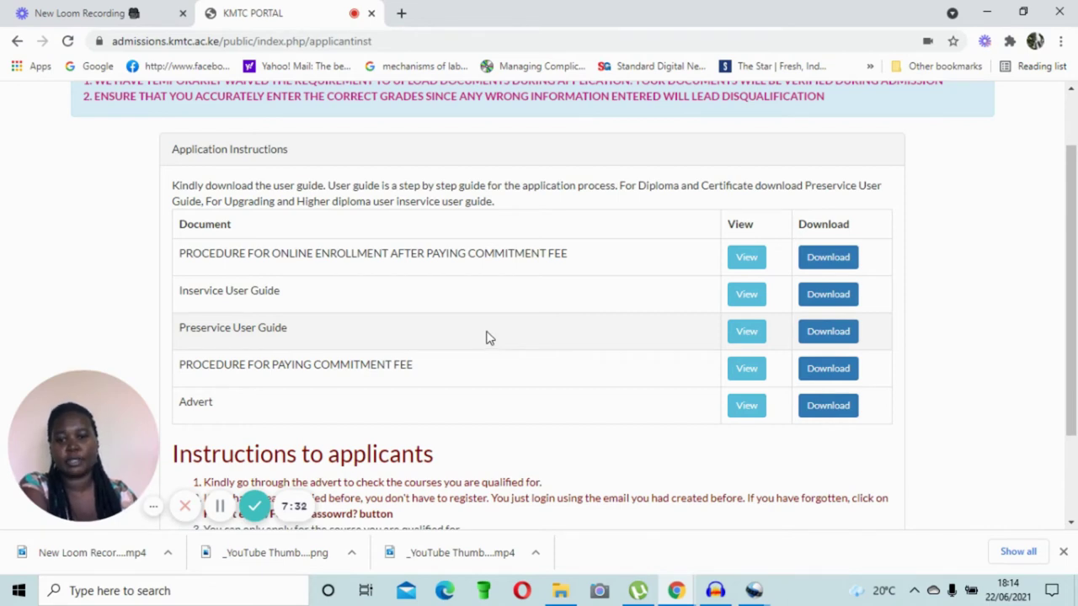
pyautogui.scroll(-1, 491, 335)
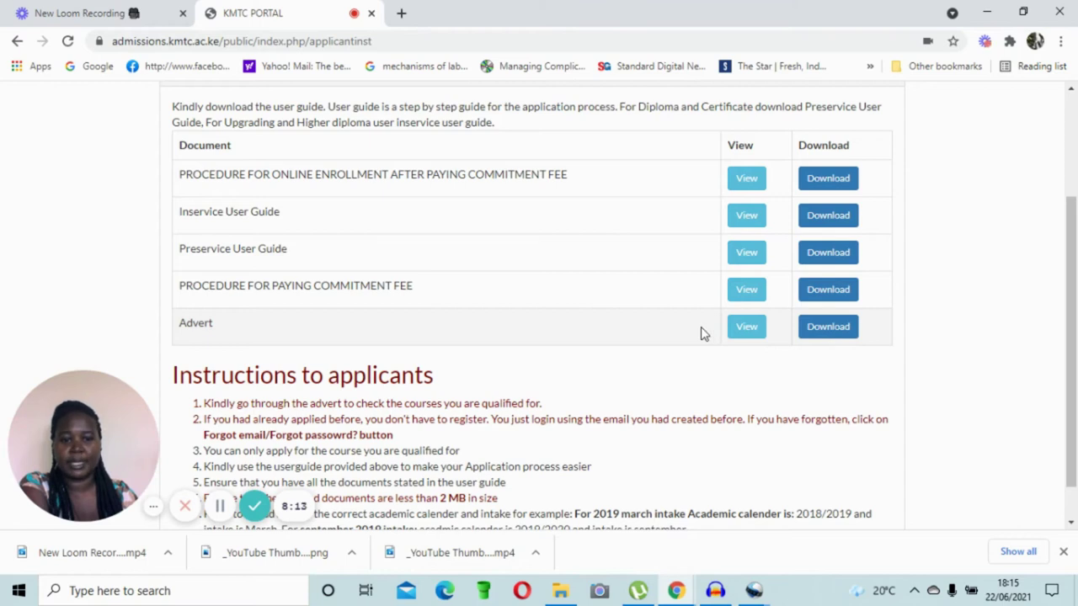
pyautogui.click(751, 331)
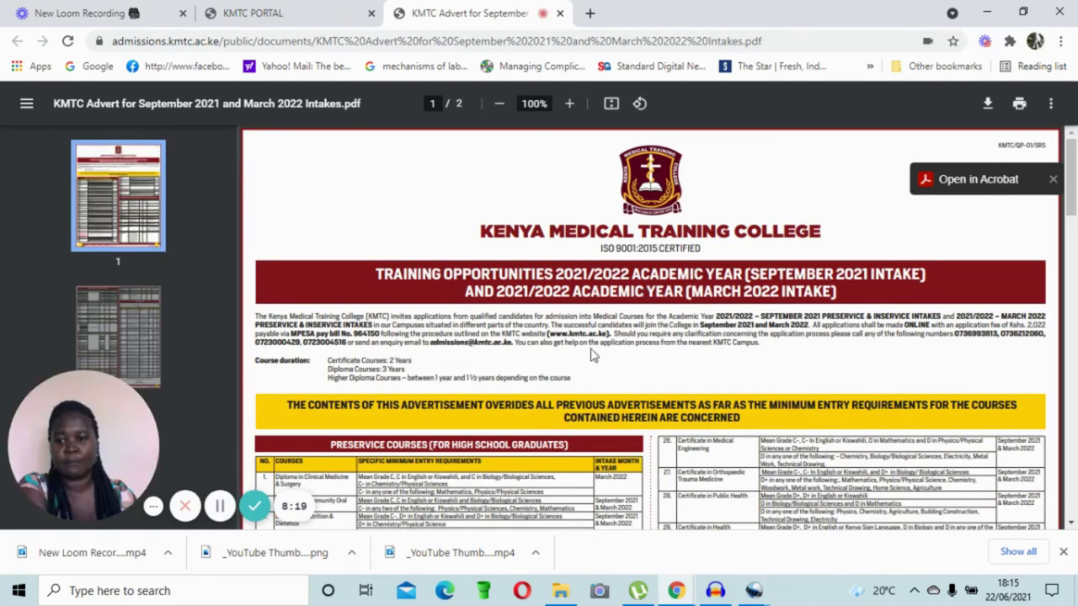
# Step: Read through the advert's preservice entry requirements and certificate-to-diploma upgrading tables
pyautogui.scroll(-1, 525, 244)
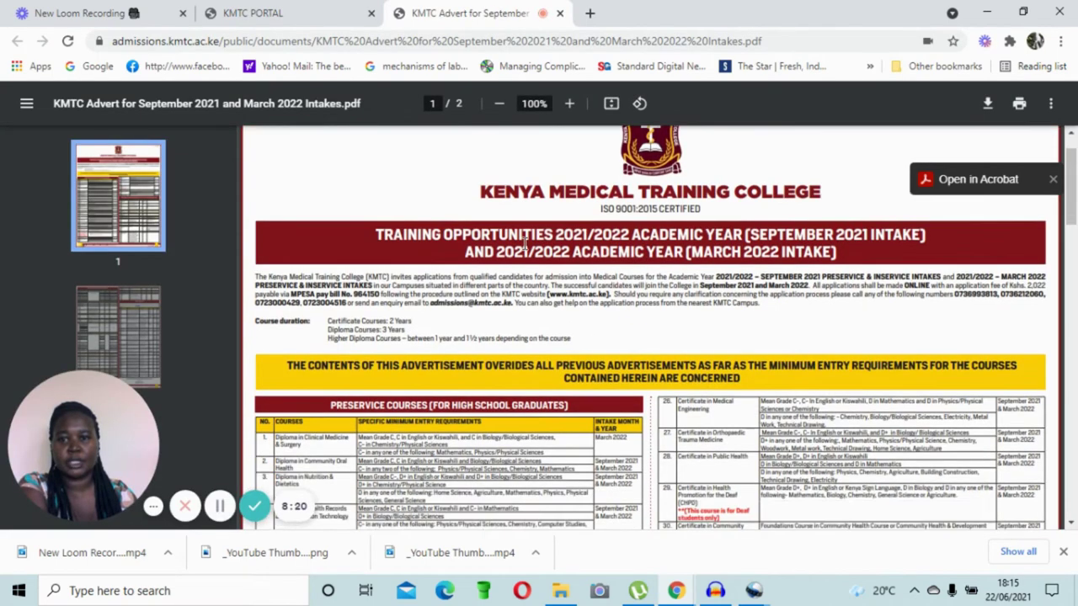
pyautogui.scroll(1, 549, 263)
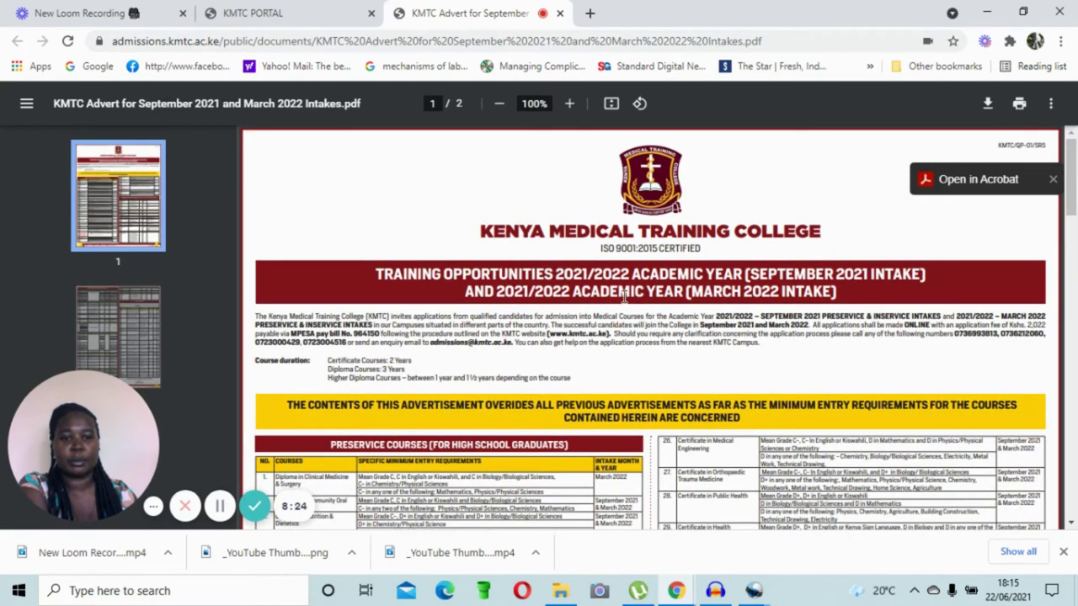
pyautogui.scroll(-5, 624, 299)
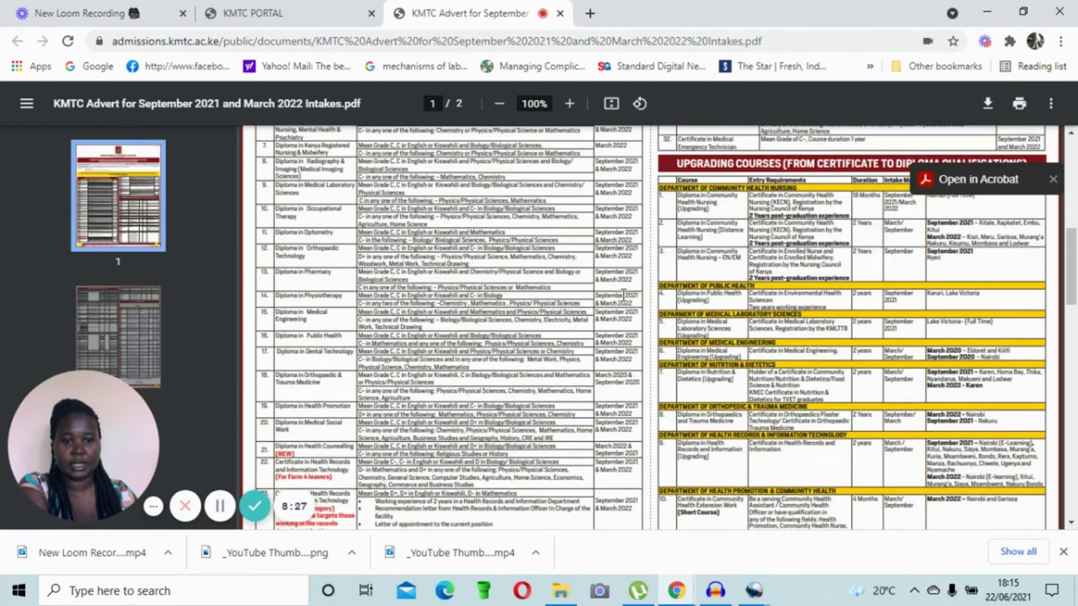
pyautogui.scroll(-8, 622, 296)
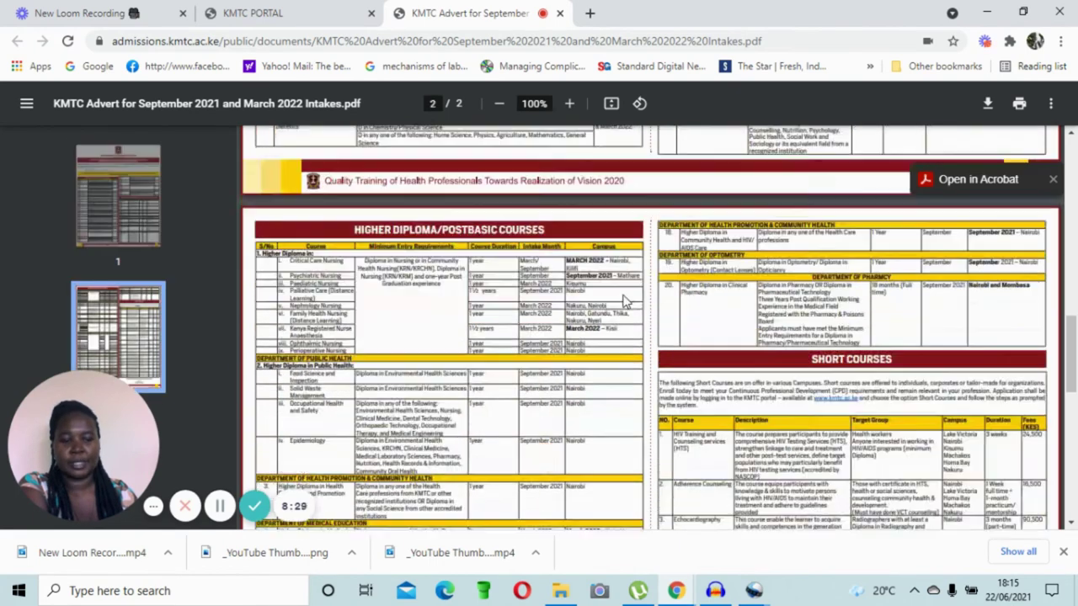
pyautogui.scroll(-5, 624, 299)
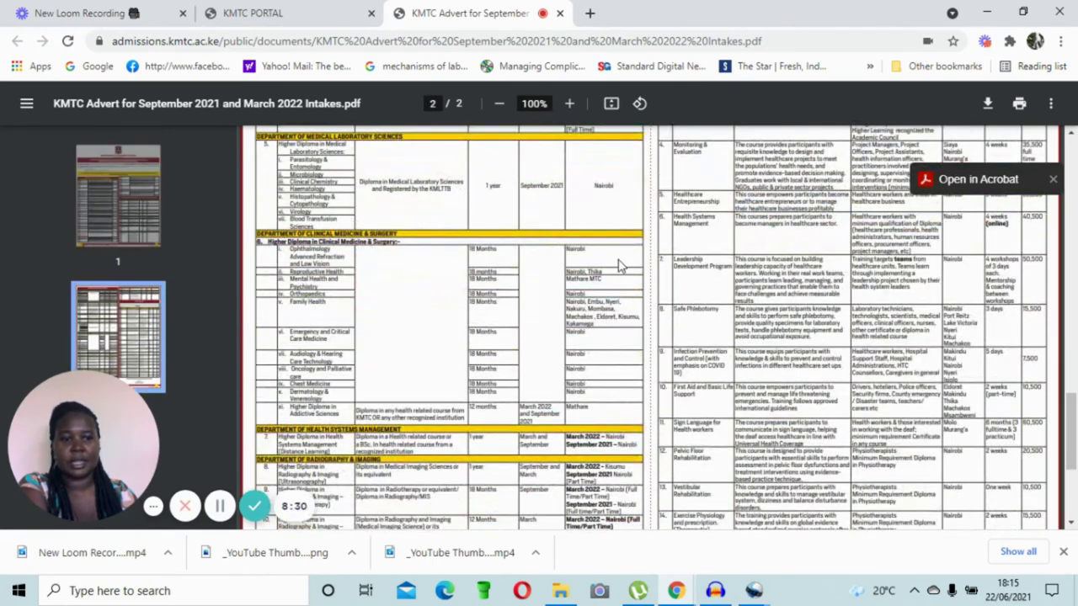
pyautogui.scroll(4, 618, 264)
pyautogui.scroll(10, 618, 265)
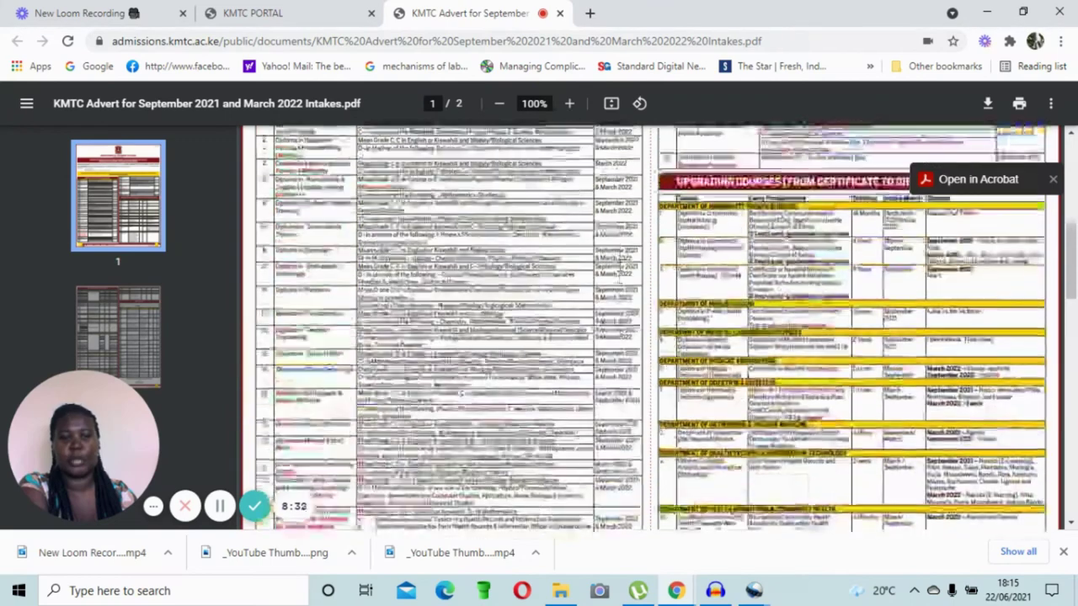
pyautogui.scroll(3, 621, 261)
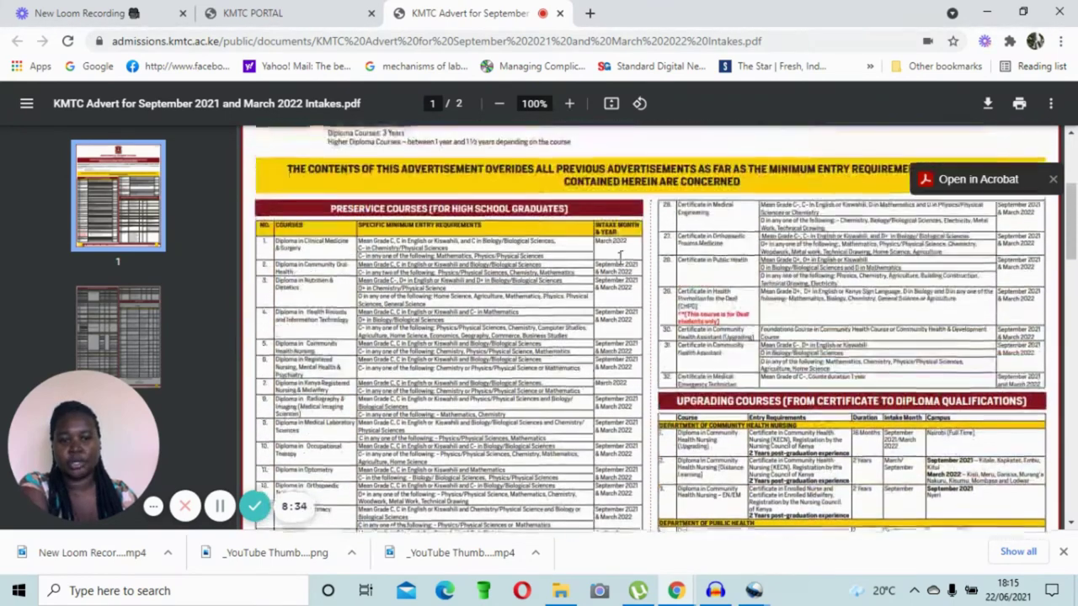
pyautogui.scroll(-3, 549, 379)
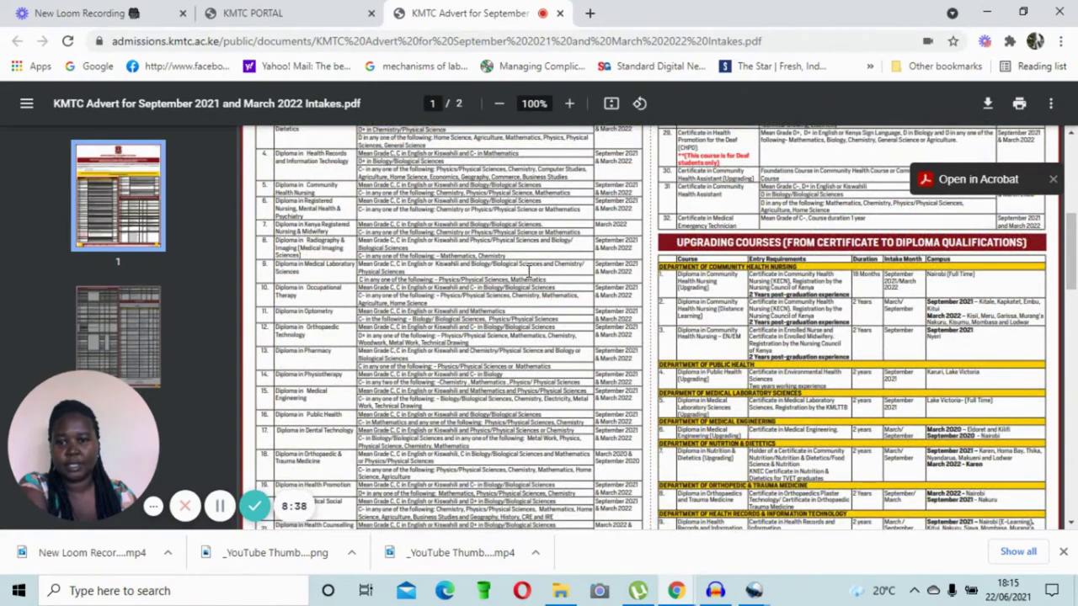
pyautogui.scroll(1, 528, 271)
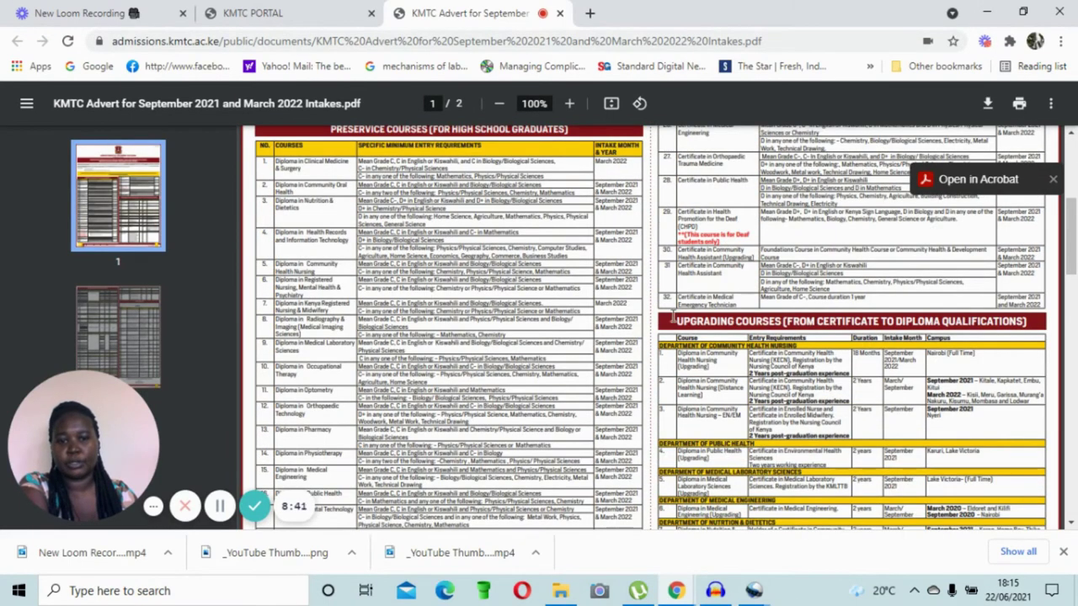
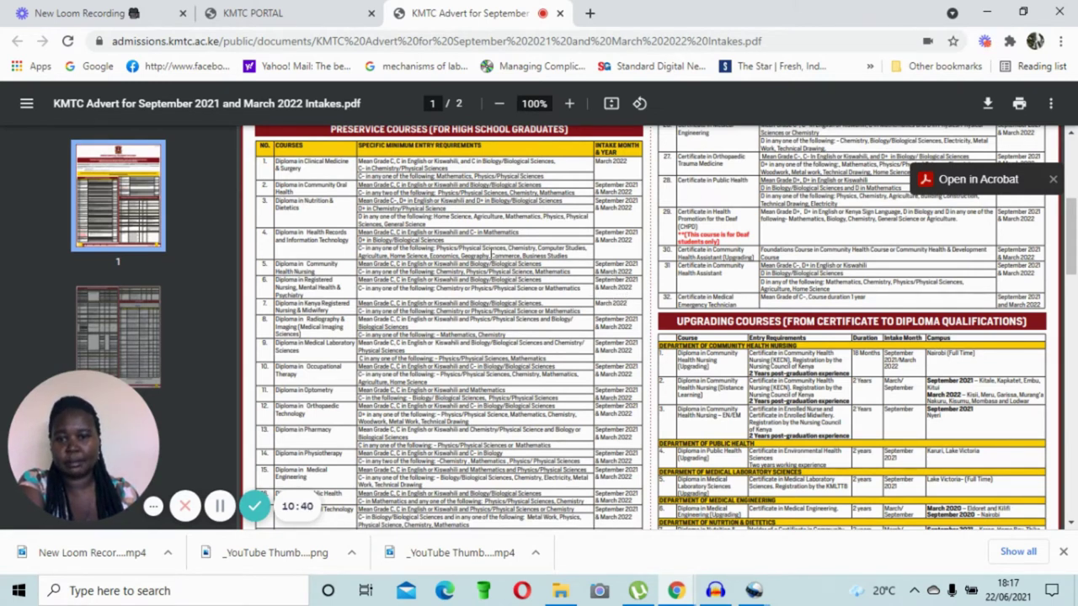
# Step: Leave the intake advert PDF and return to the KMTC PORTAL tab
pyautogui.click(318, 8)
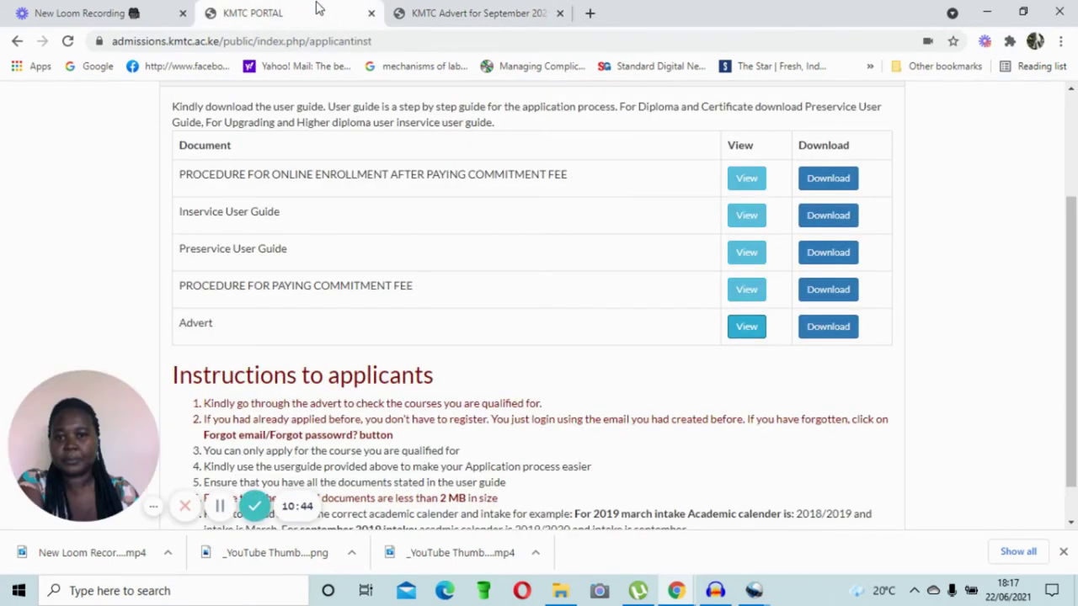
# Step: Review the Application Instructions page, then go to the new-applicant Register page
pyautogui.scroll(-1, 546, 335)
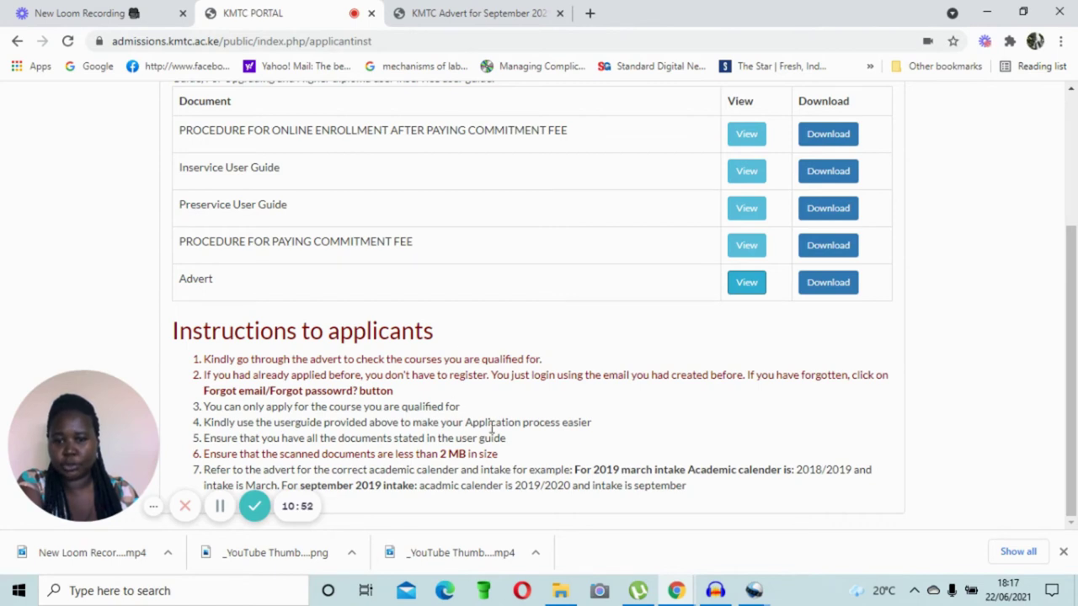
pyautogui.scroll(5, 483, 428)
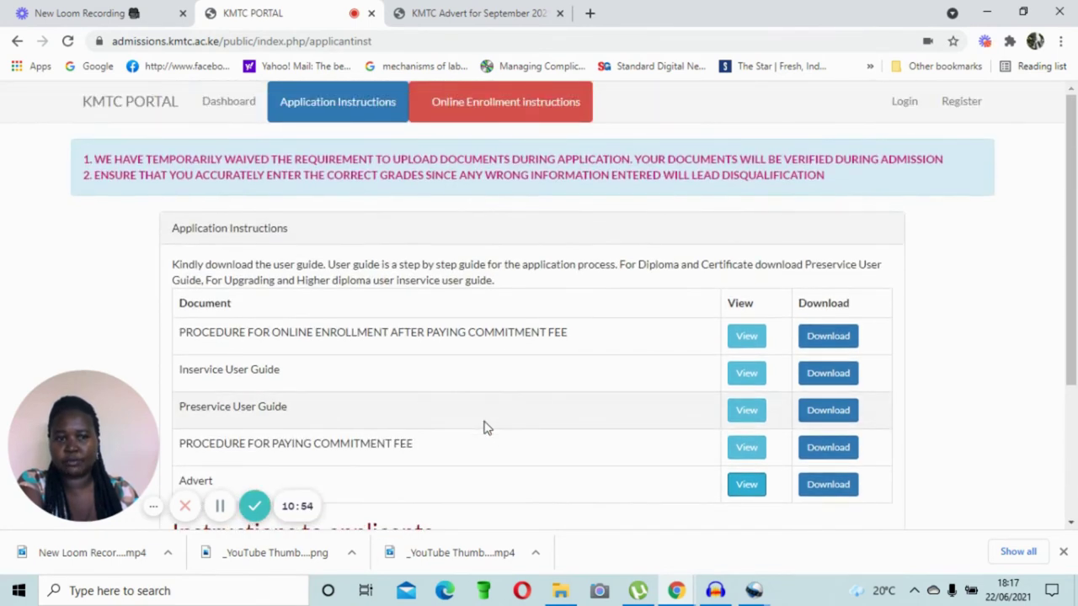
pyautogui.scroll(-2, 483, 427)
pyautogui.scroll(2, 539, 317)
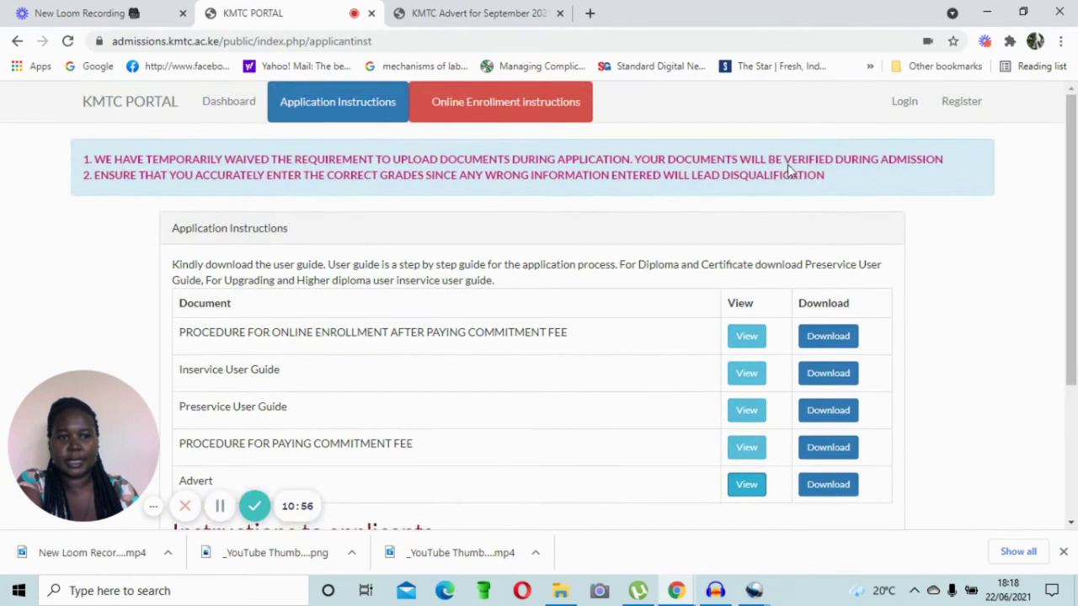
pyautogui.click(952, 106)
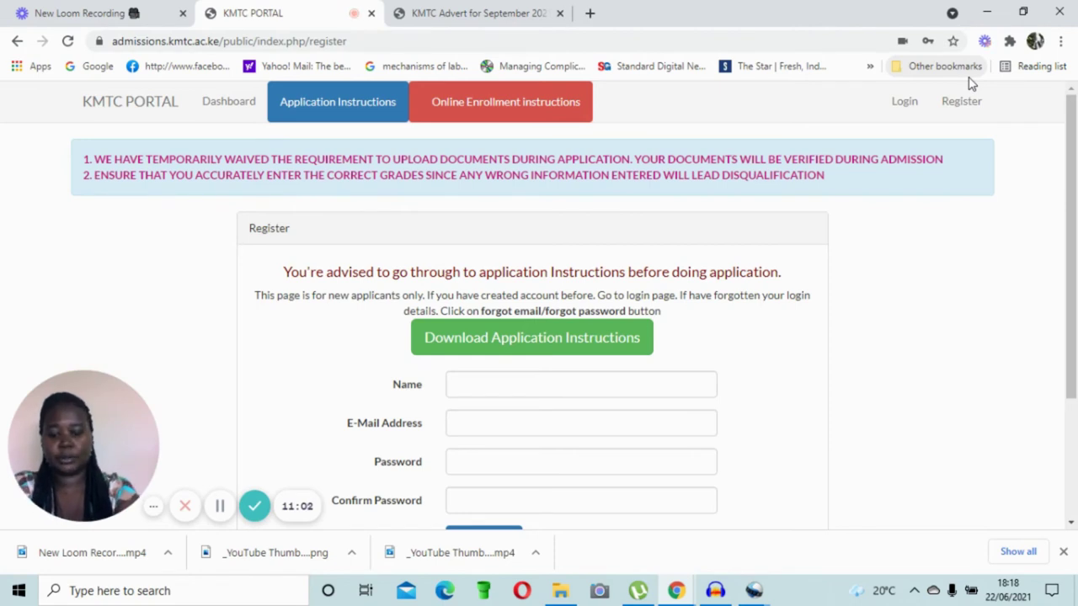
# Step: Fill in the applicant's saved name and their e-mail address
pyautogui.click(470, 389)
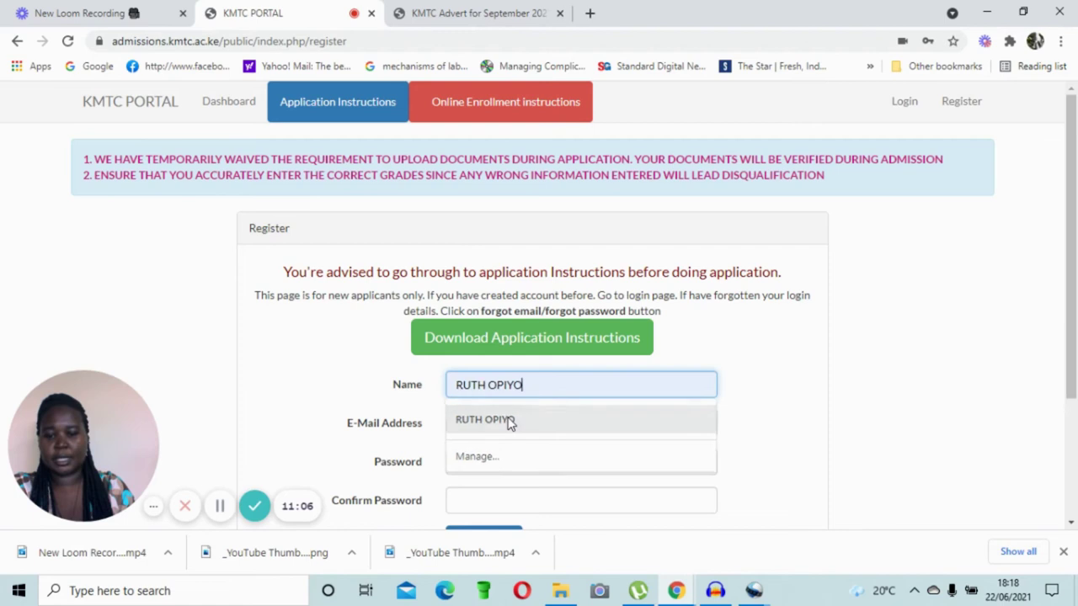
pyautogui.click(507, 420)
pyautogui.click(491, 427)
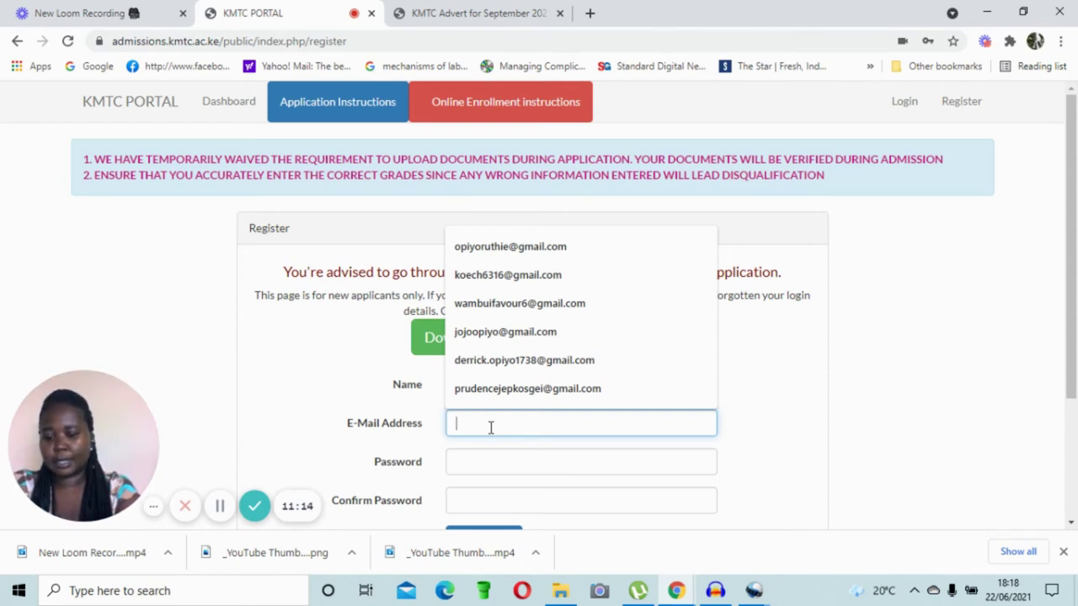
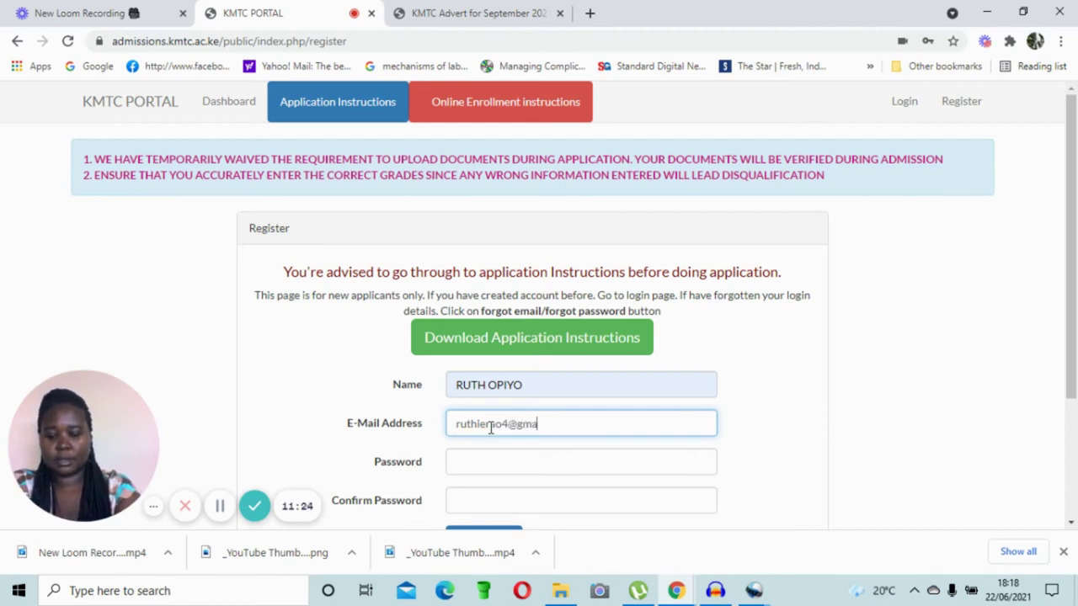
# Step: Enter and confirm the account password, then submit the registration
pyautogui.click(492, 465)
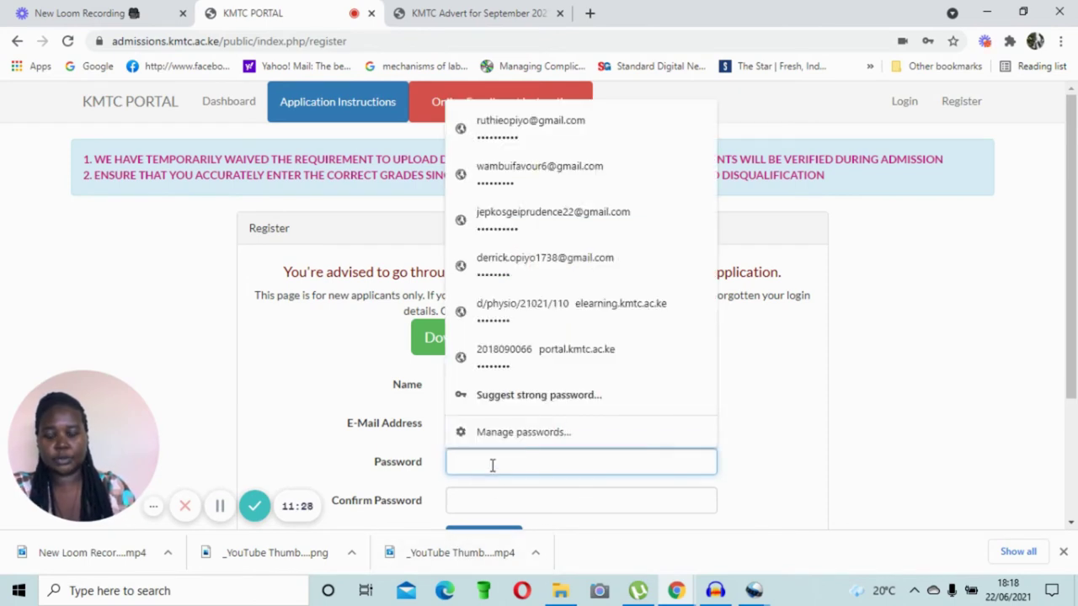
pyautogui.write('*******')
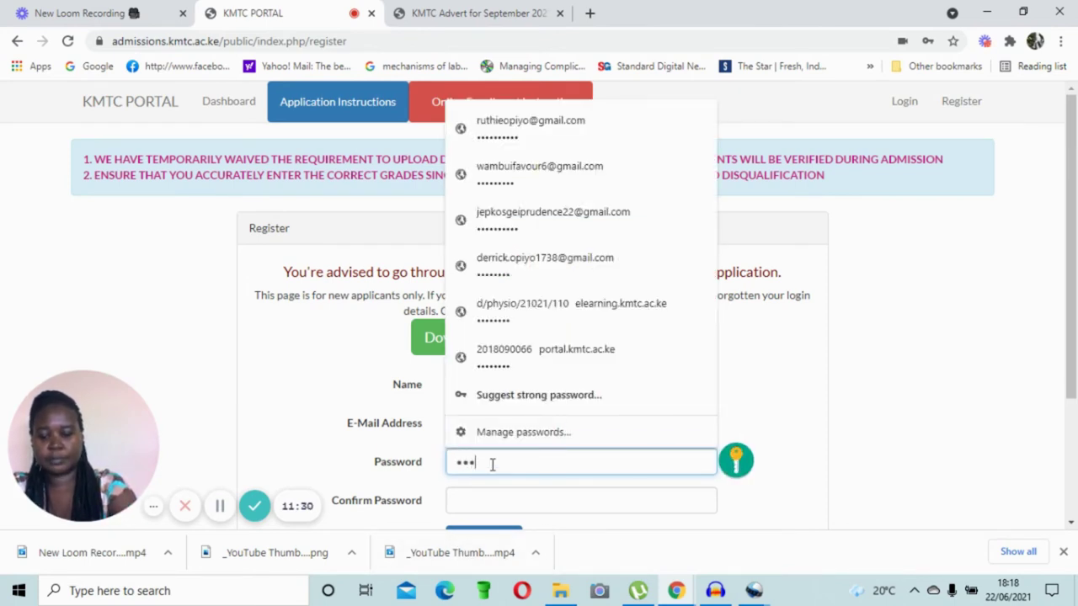
pyautogui.write('**')
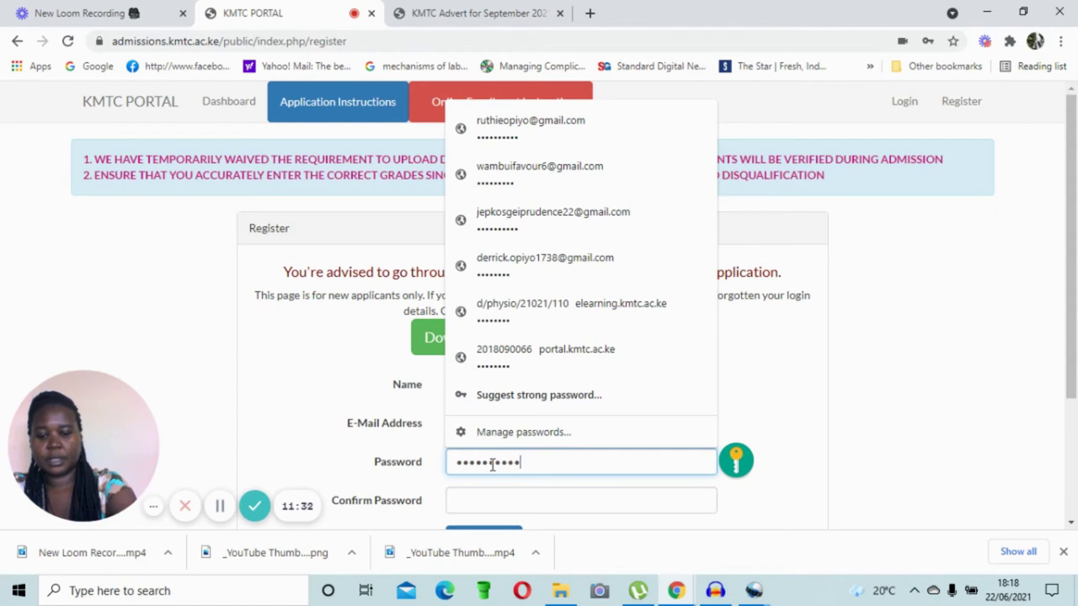
pyautogui.scroll(-1, 825, 444)
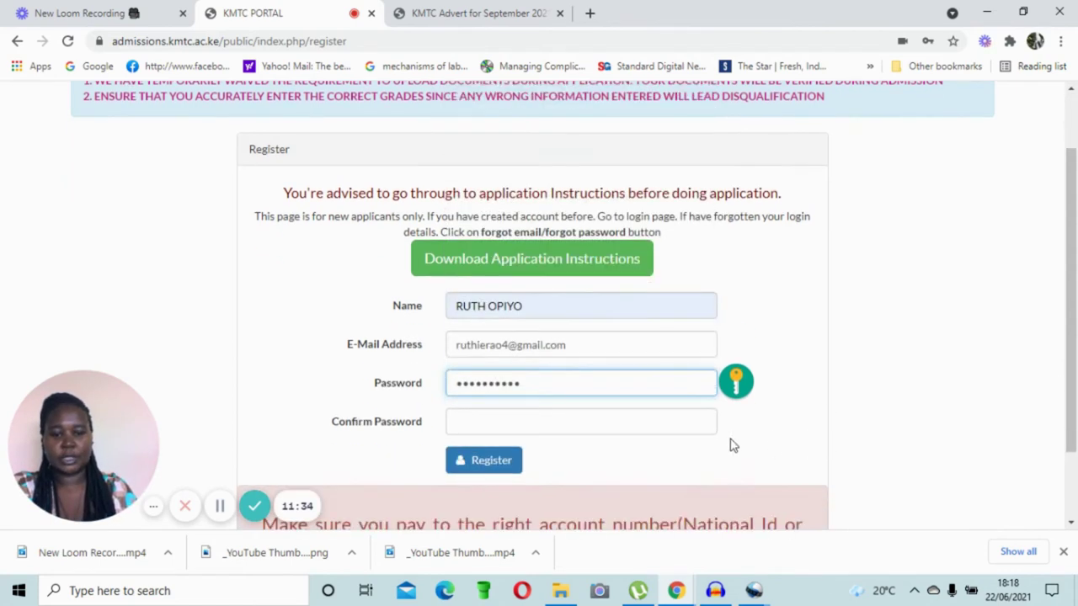
pyautogui.click(587, 427)
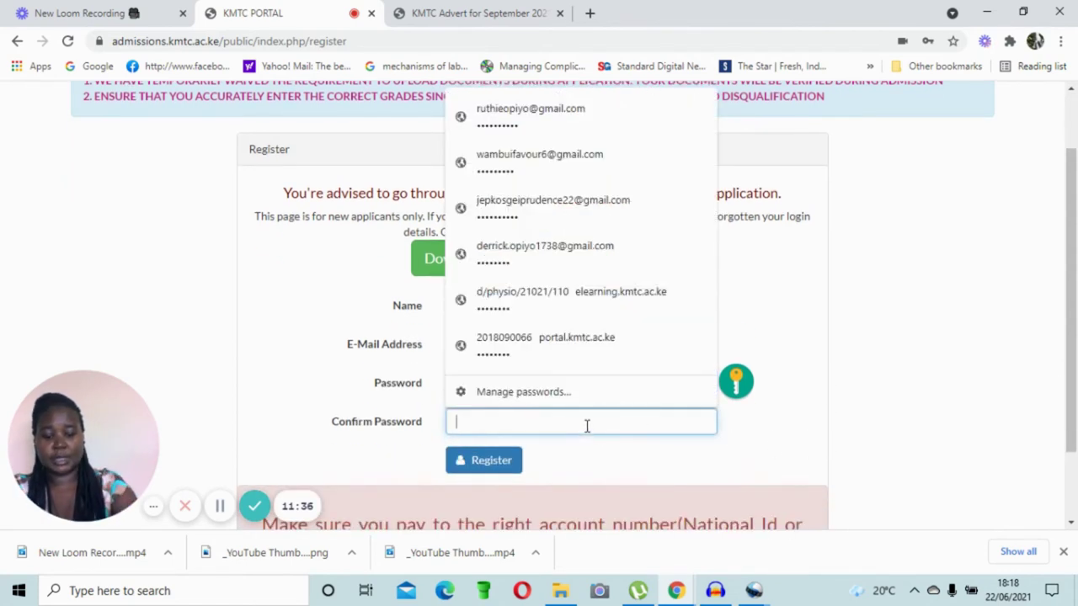
pyautogui.write('**')
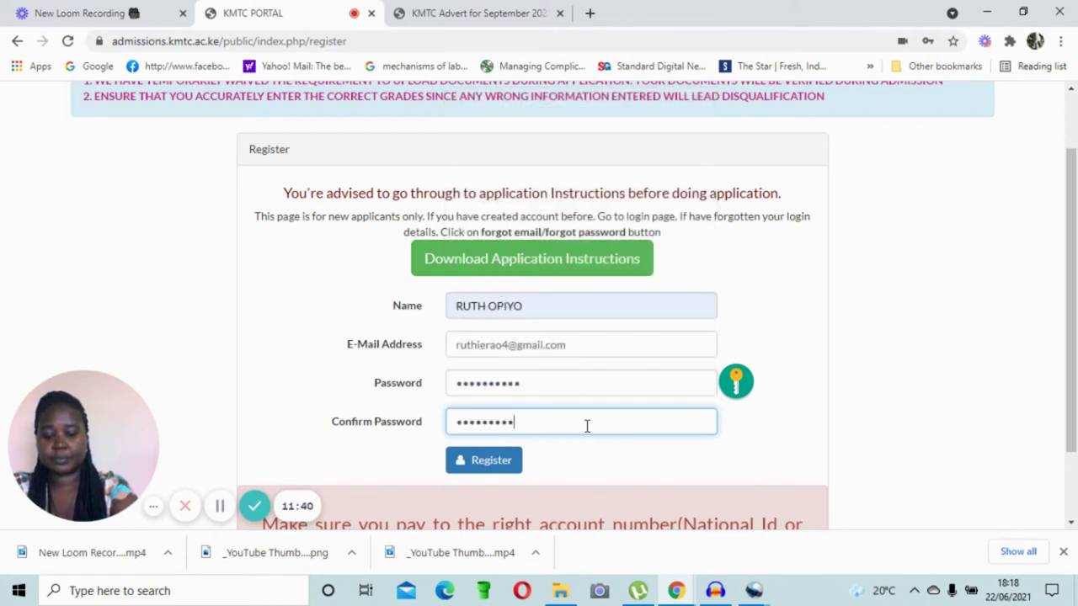
pyautogui.click(509, 468)
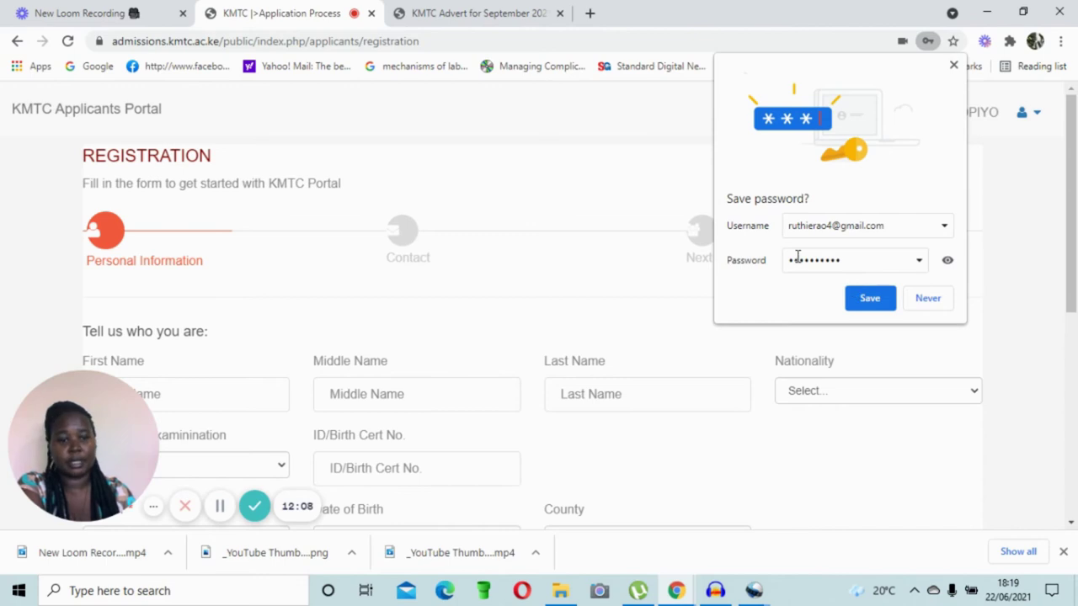
# Step: Save the new account's password in Chrome's 'Save password?' prompt
pyautogui.click(870, 299)
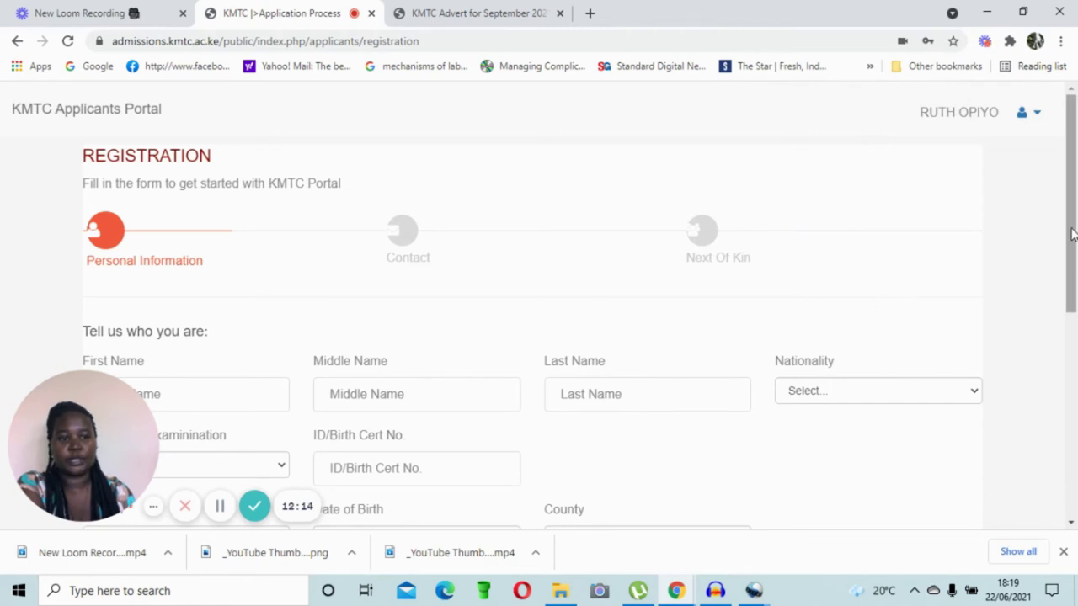
pyautogui.moveTo(1072, 234); pyautogui.dragTo(1068, 217)
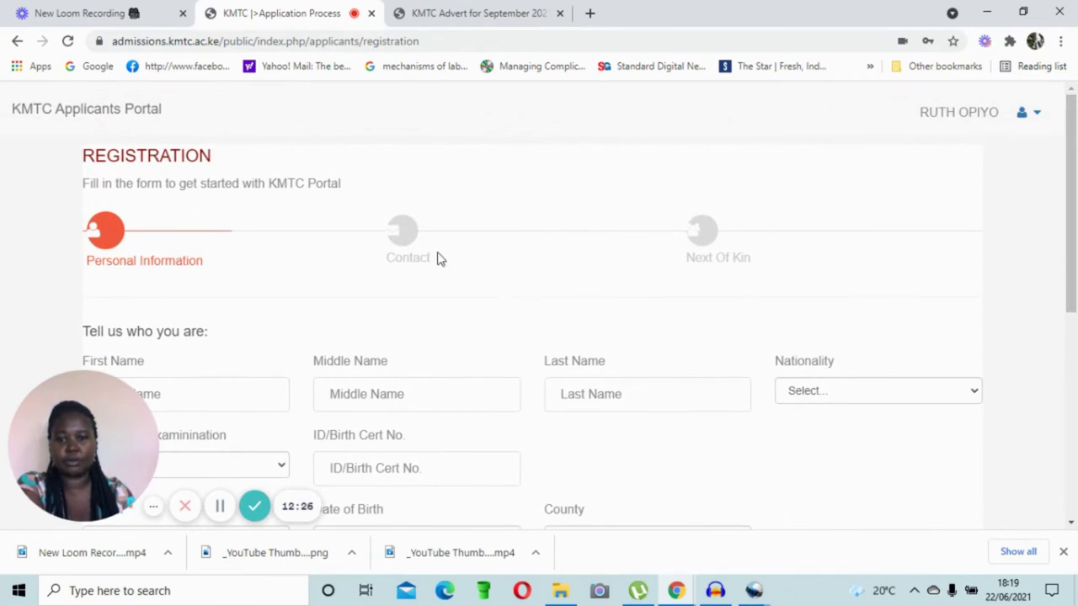
# Step: Autofill the applicant's first and last names from saved details
pyautogui.scroll(-2, 647, 362)
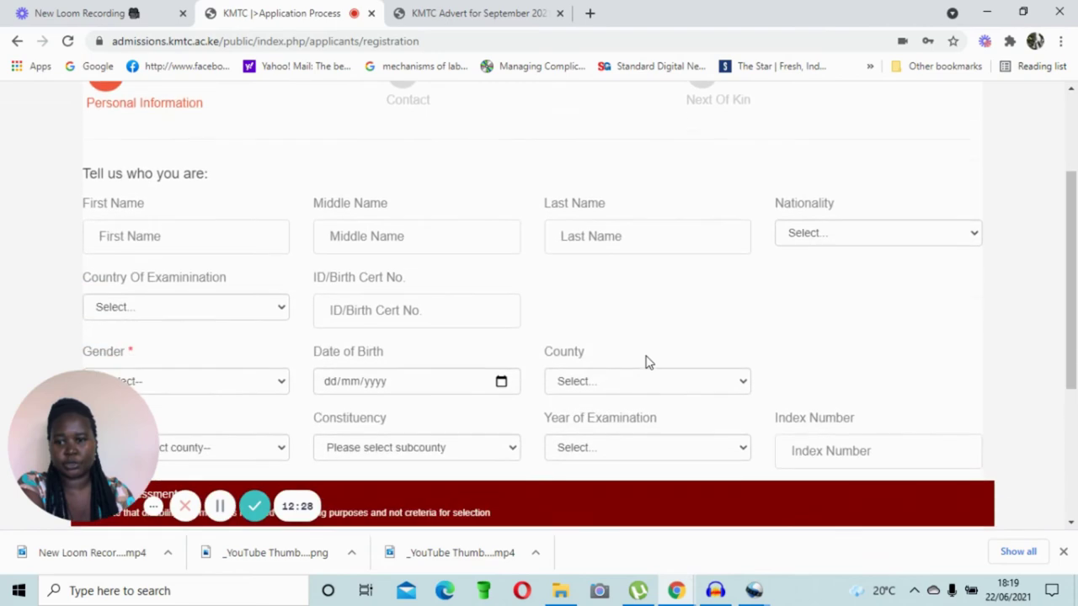
pyautogui.click(242, 238)
pyautogui.click(230, 276)
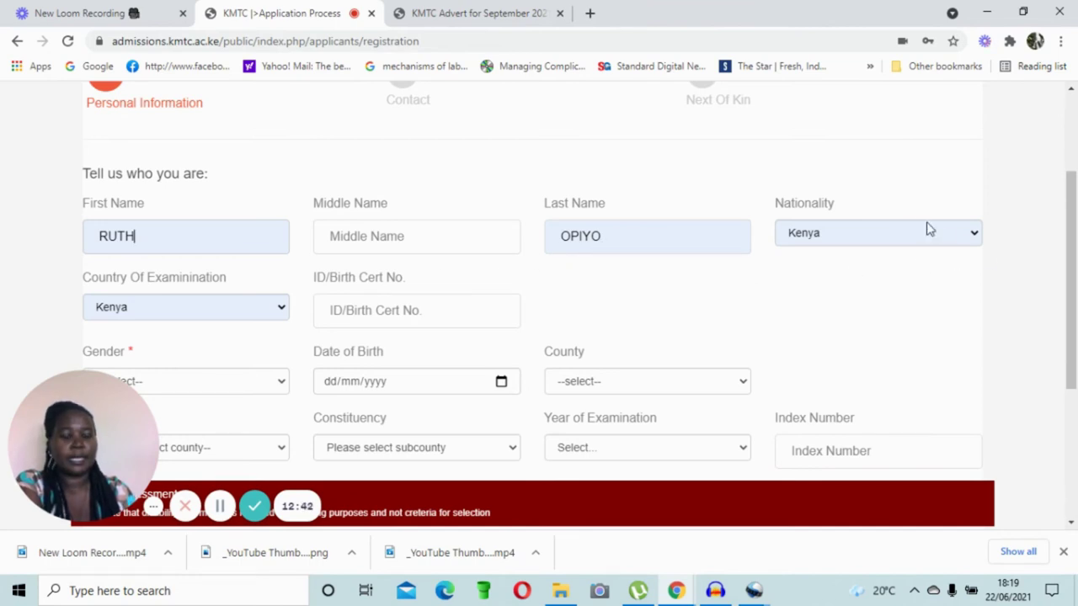
# Step: Set Nationality back to Kenya after briefly choosing Benin
pyautogui.click(974, 235)
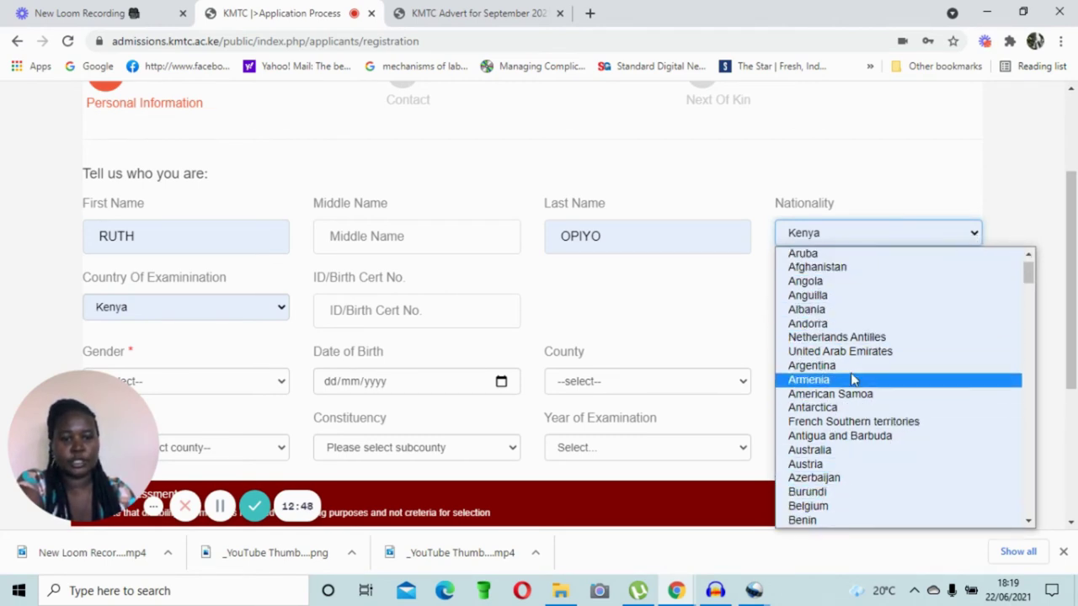
pyautogui.click(804, 520)
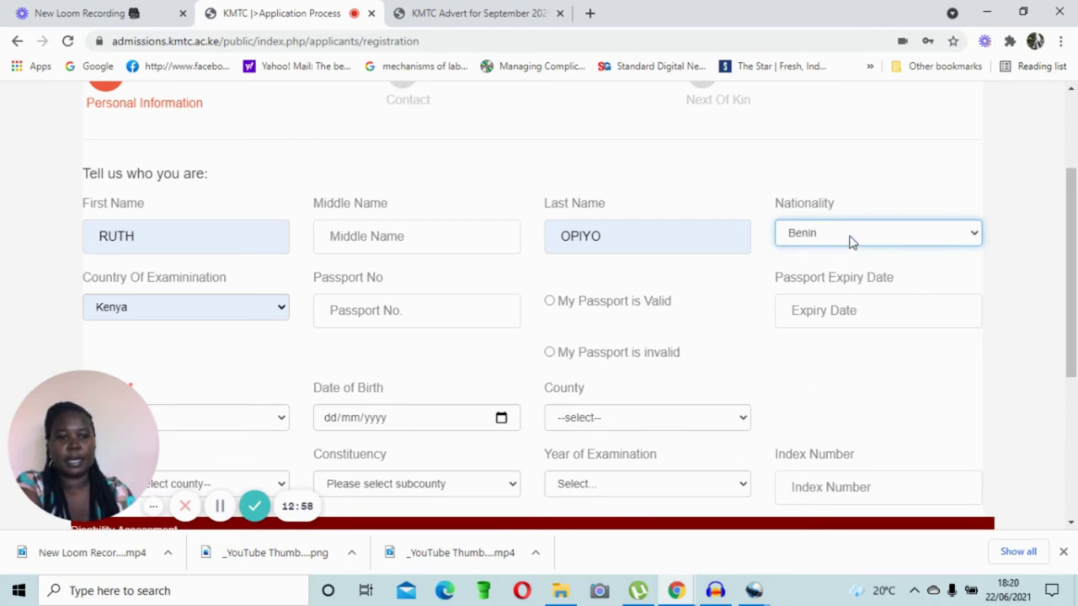
pyautogui.click(974, 239)
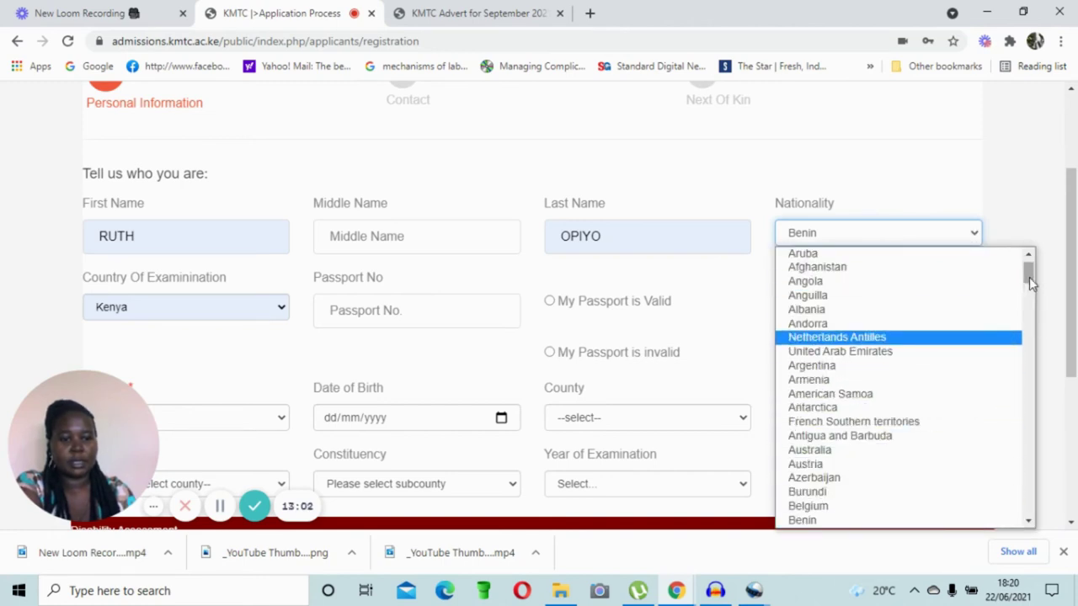
pyautogui.scroll(1, 1027, 281)
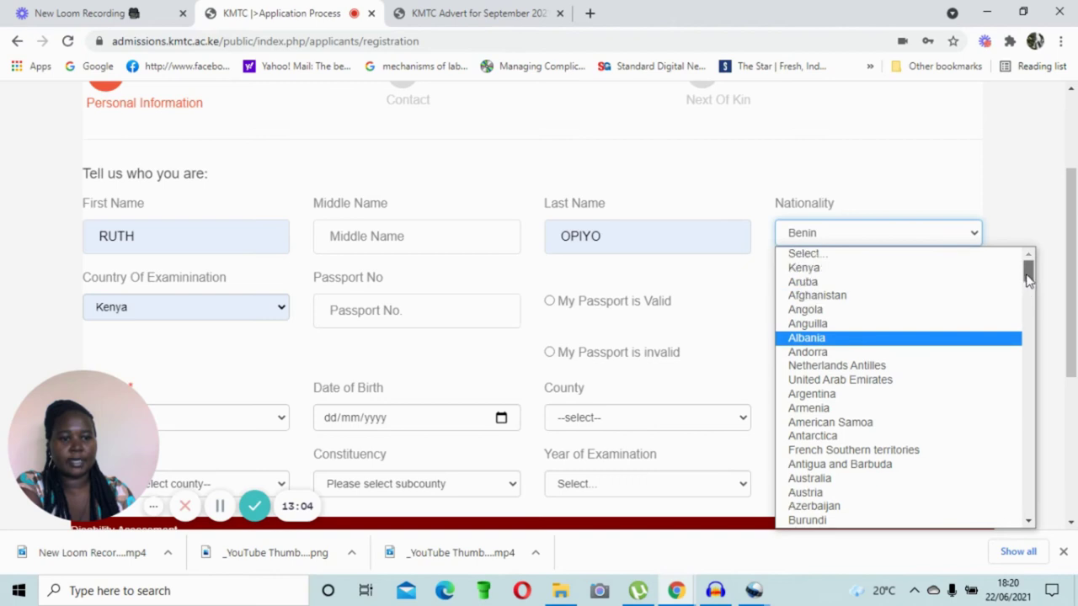
pyautogui.click(861, 269)
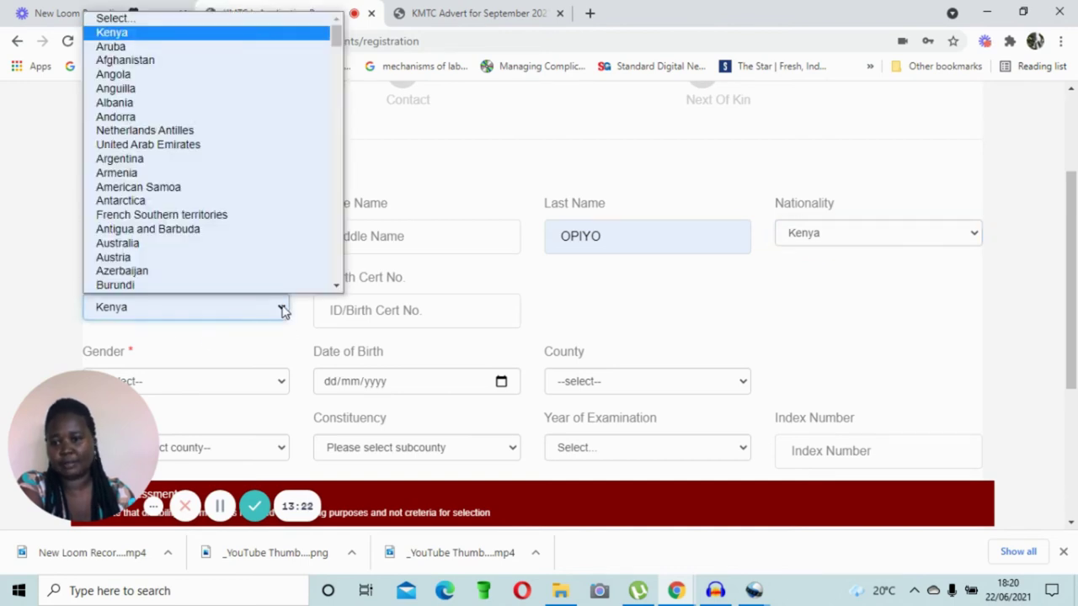
# Step: Keep Kenya as the Country of Examination
pyautogui.scroll(-1, 265, 219)
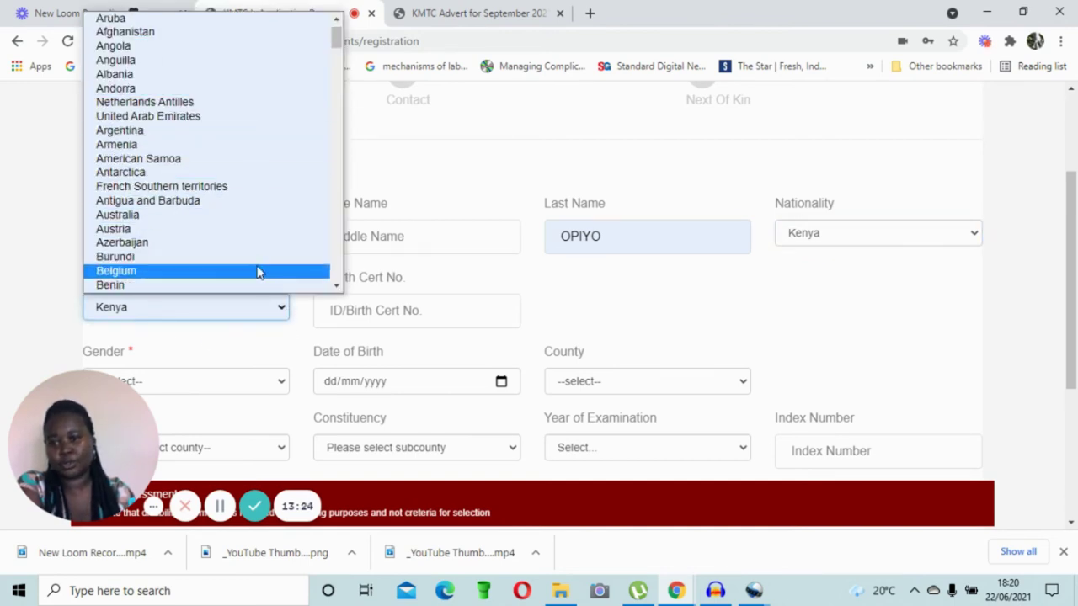
pyautogui.scroll(-18, 279, 234)
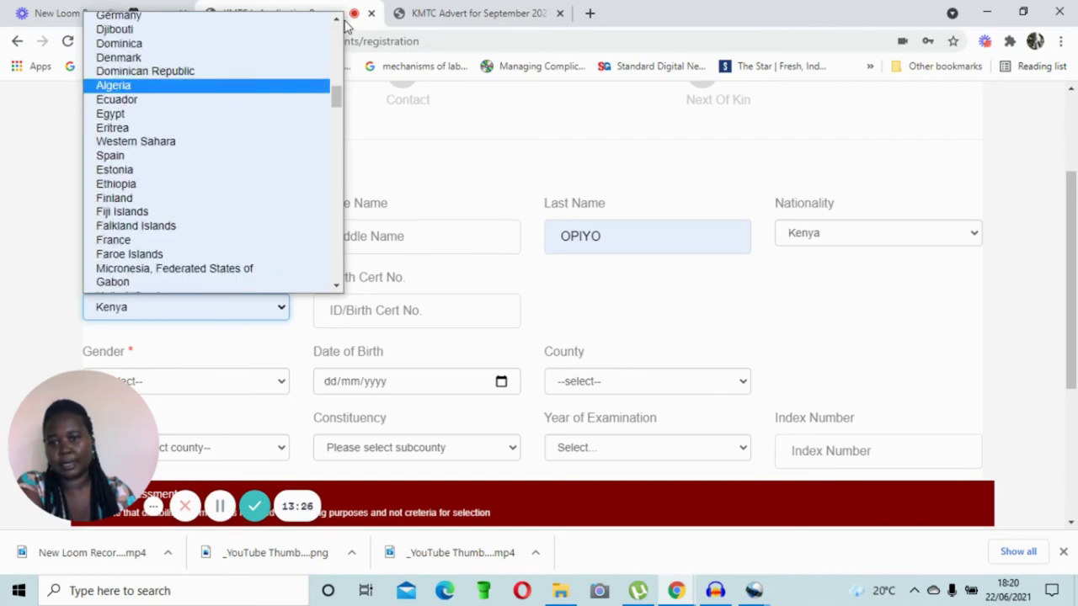
pyautogui.scroll(-2, 202, 295)
pyautogui.click(194, 320)
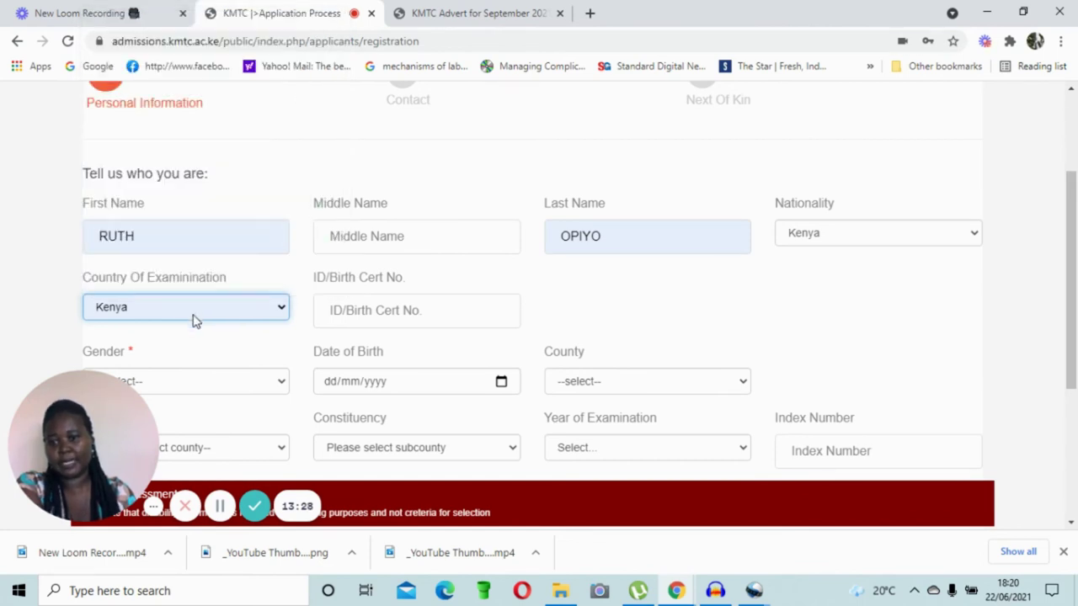
pyautogui.click(378, 312)
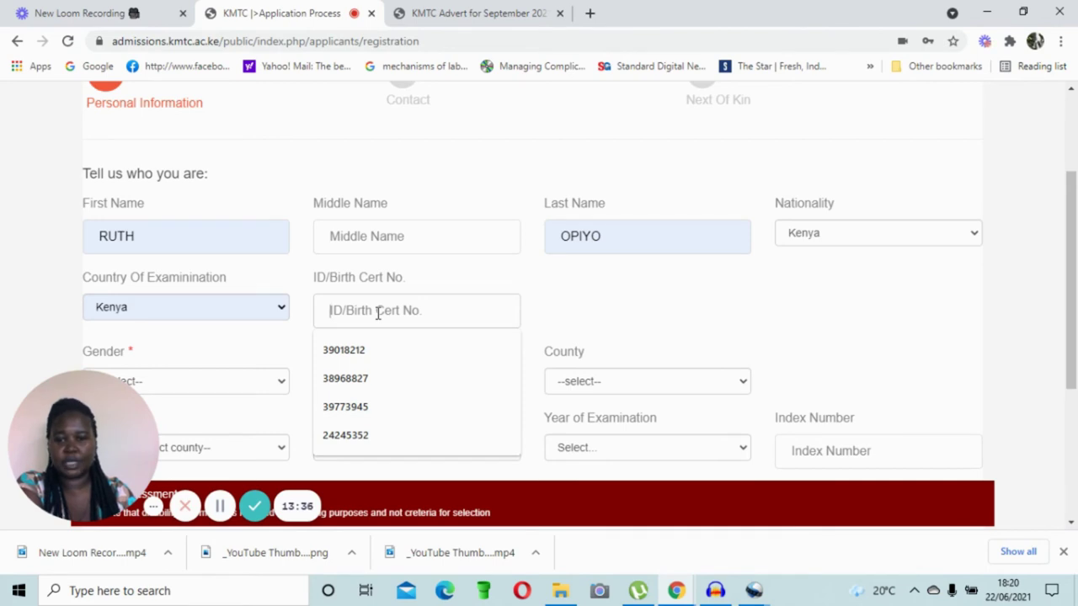
# Step: Autofill the applicant's ID number and set Gender to Female
pyautogui.click(374, 436)
pyautogui.scroll(-1, 603, 320)
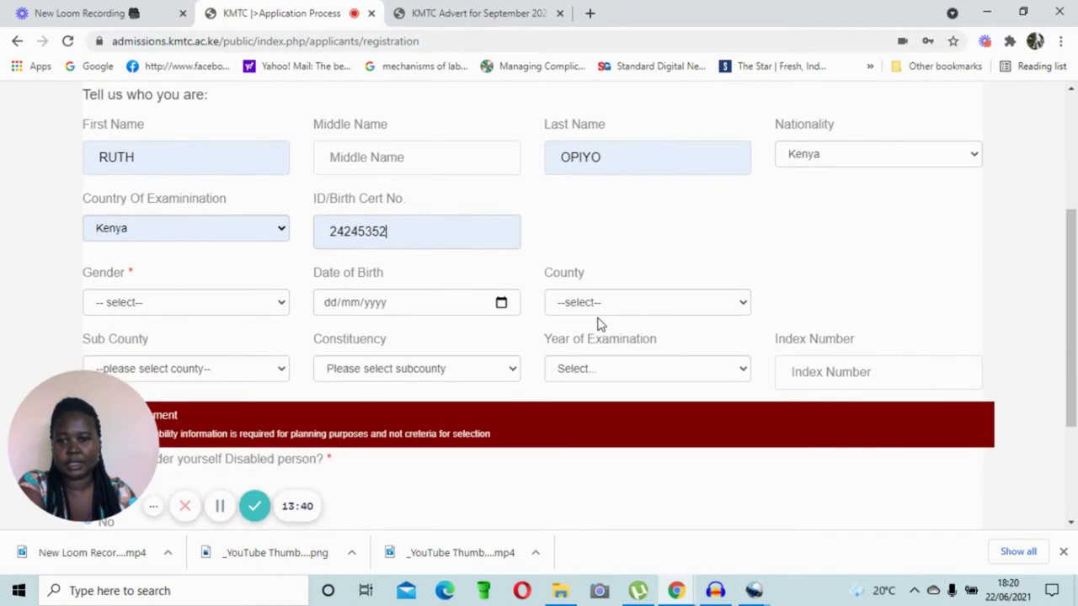
pyautogui.scroll(-1, 306, 337)
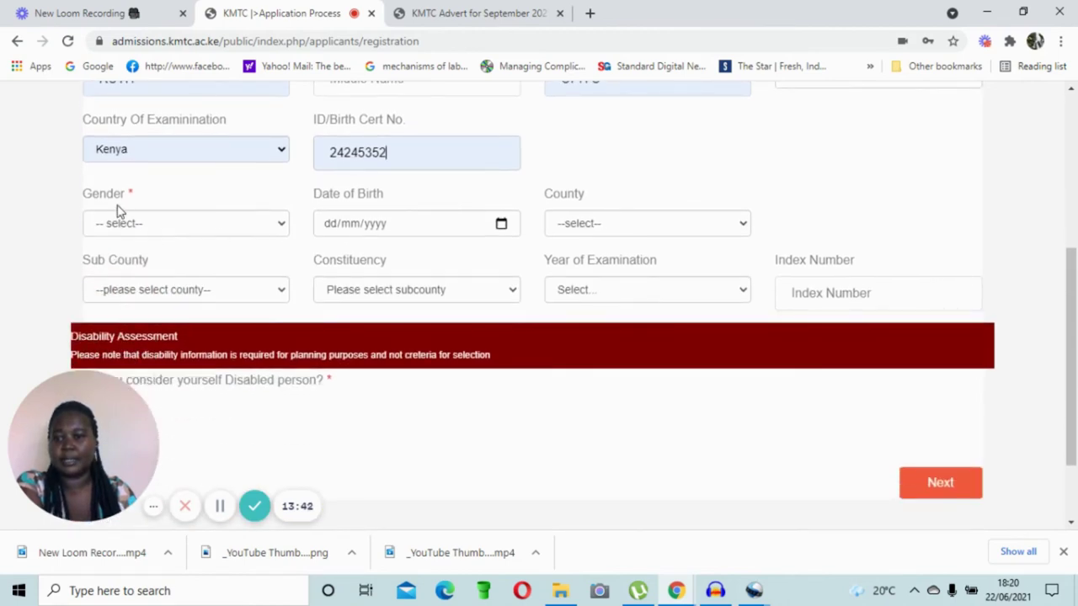
pyautogui.click(280, 226)
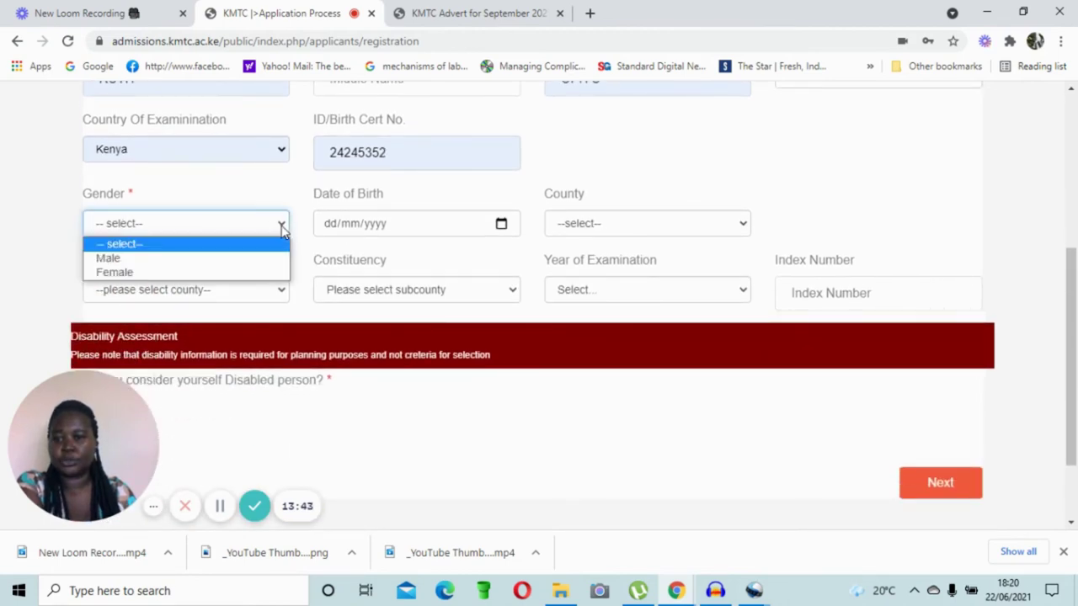
pyautogui.click(244, 274)
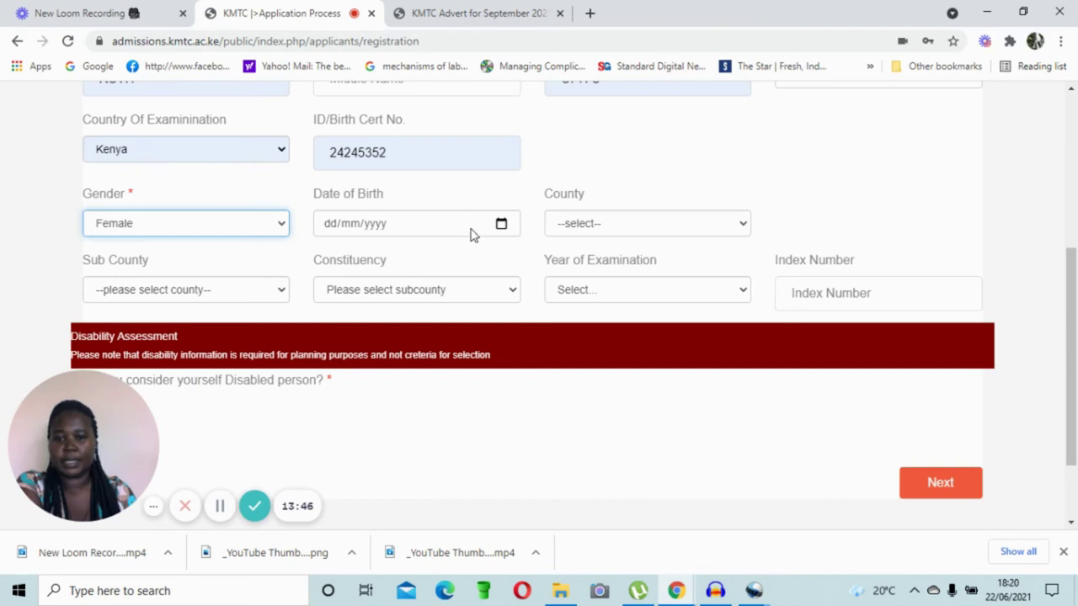
pyautogui.click(501, 225)
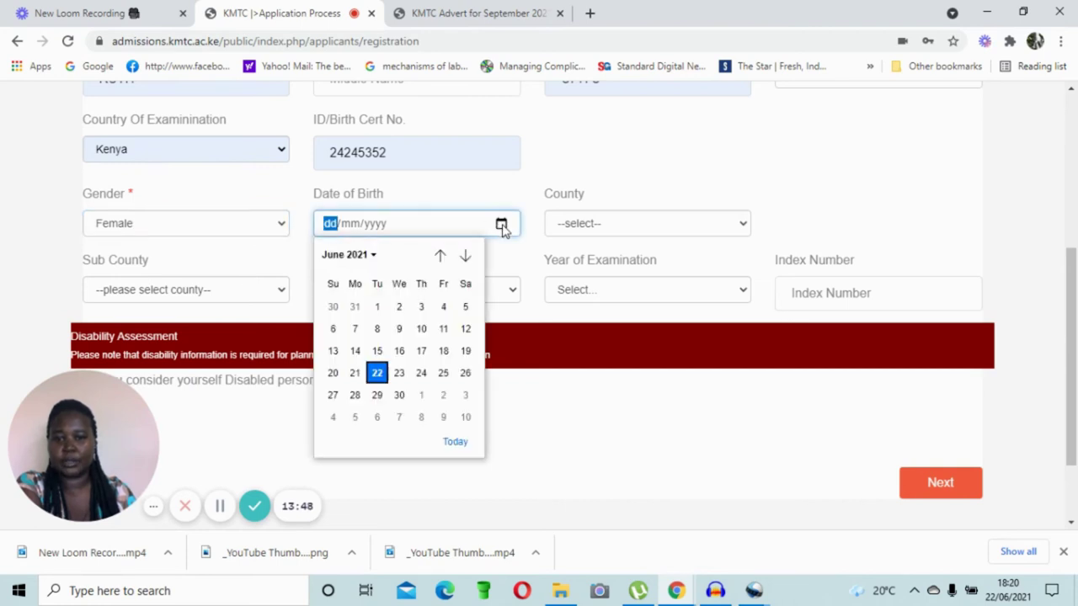
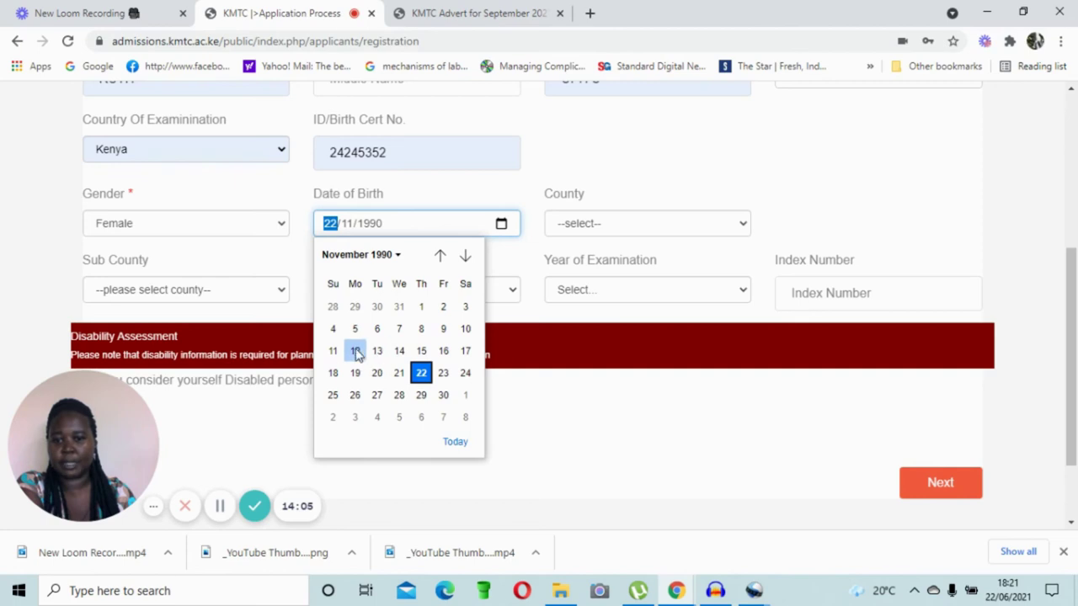
# Step: Set the birth day to 10 and choose County KWALE, Sub County MSAMBWENI, Constituency LUNGA LUNGA
pyautogui.click(465, 329)
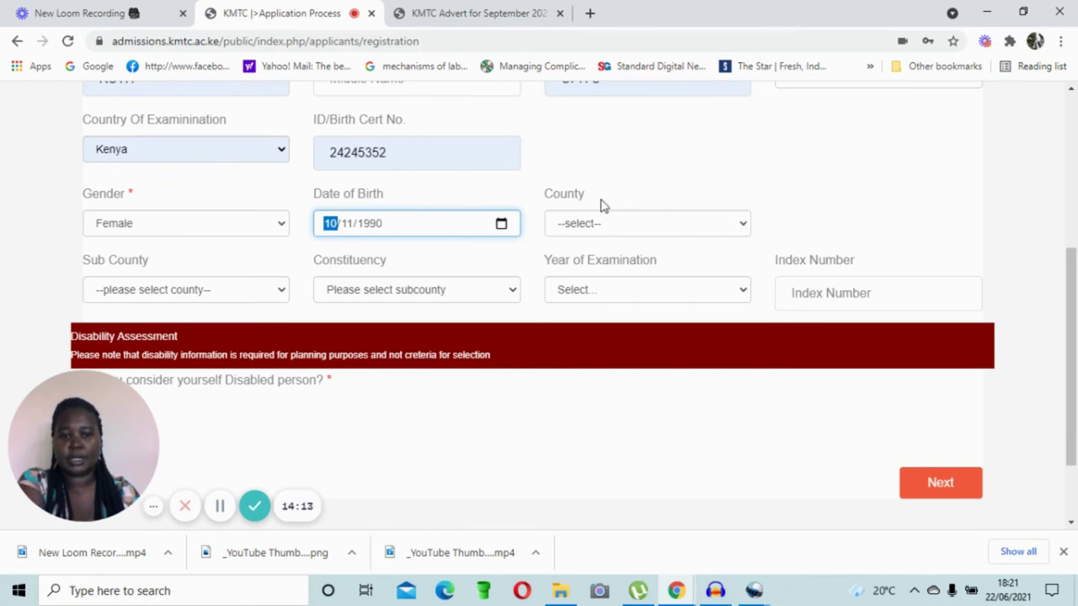
pyautogui.click(742, 228)
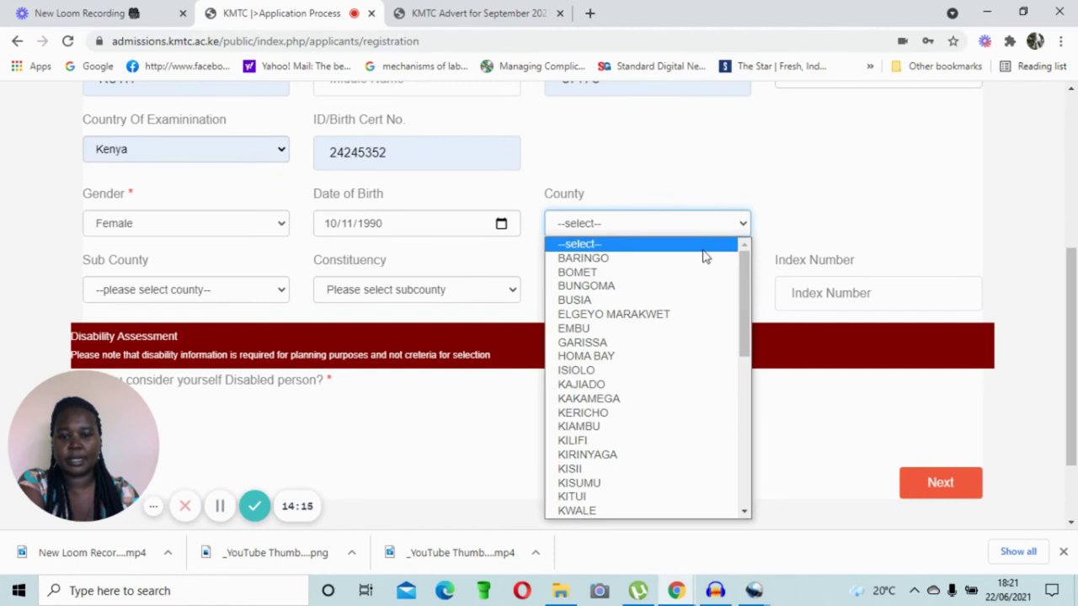
pyautogui.scroll(-4, 648, 406)
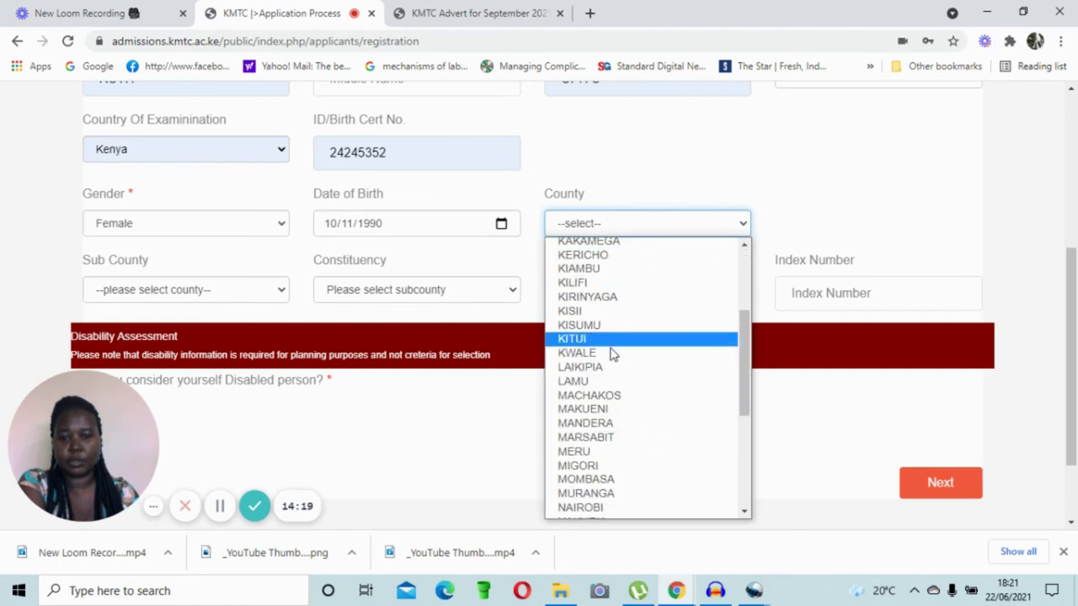
pyautogui.click(611, 352)
pyautogui.click(282, 289)
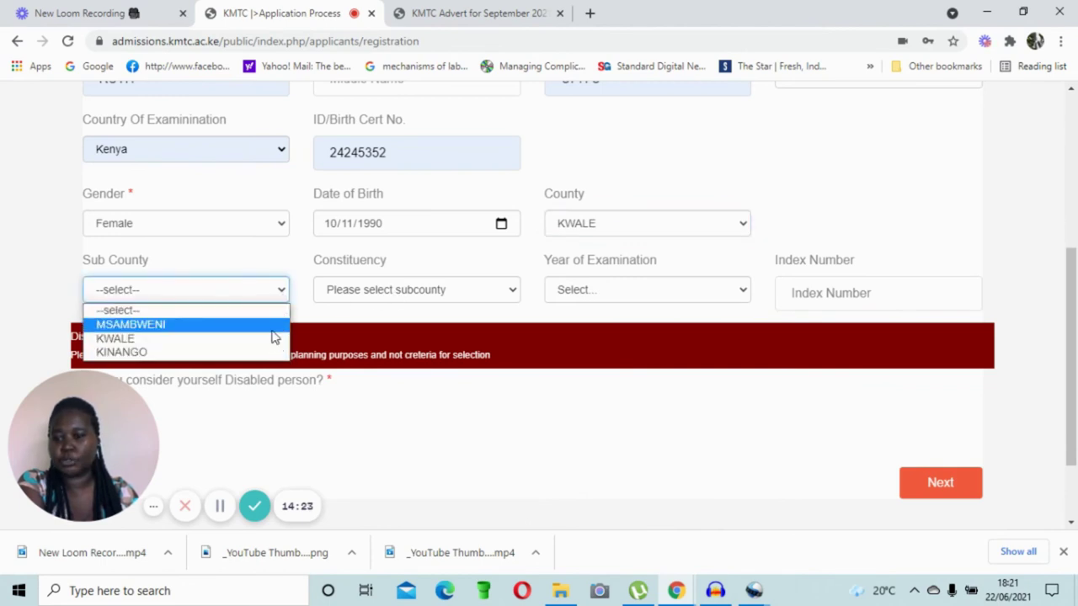
pyautogui.click(276, 325)
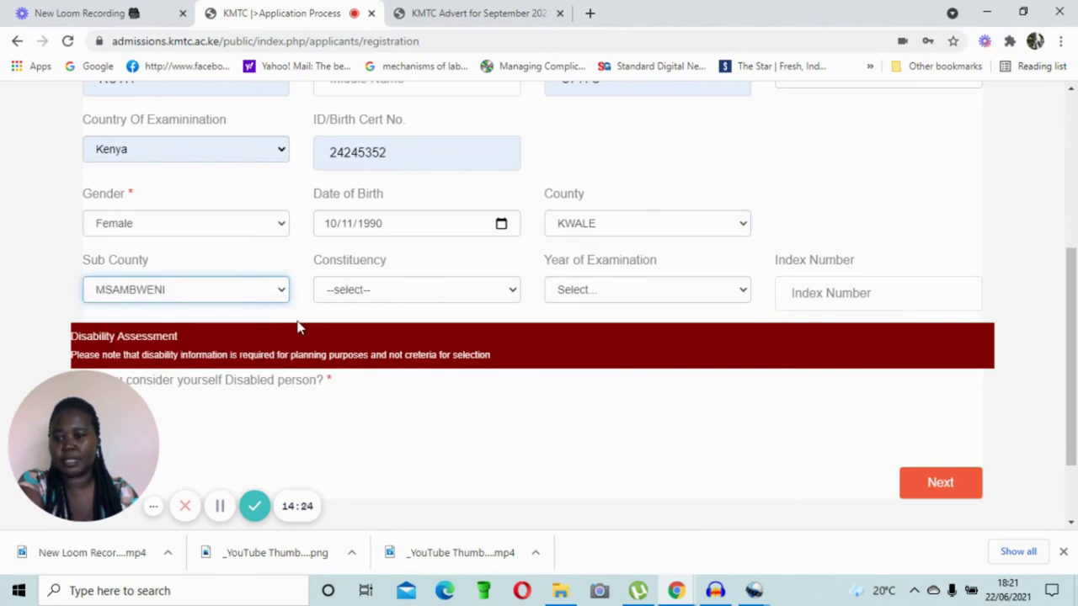
pyautogui.click(512, 291)
pyautogui.click(484, 339)
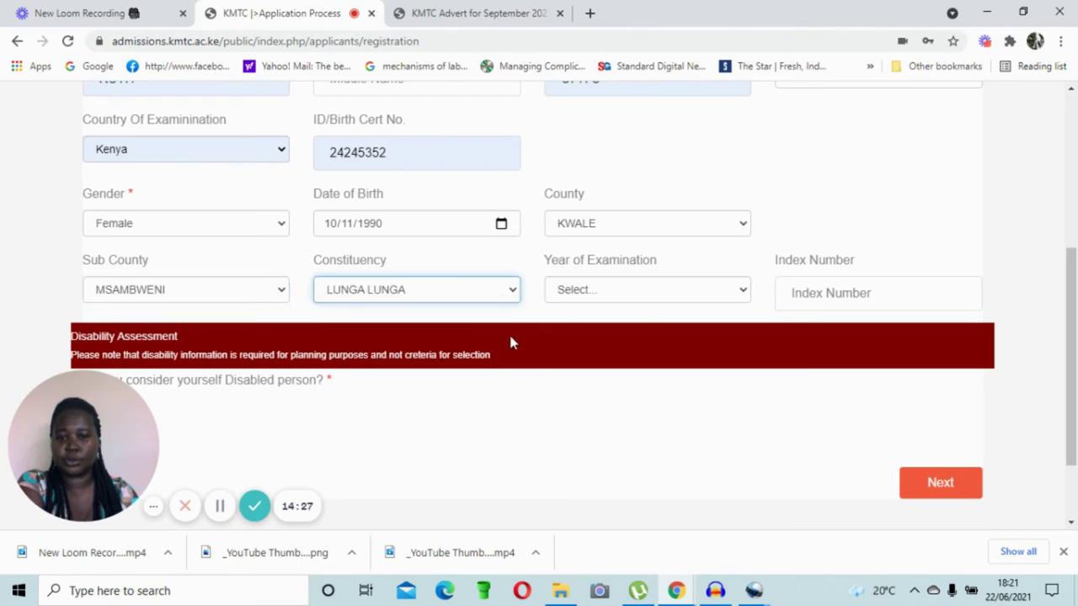
# Step: Select 2003 as the Year of Examination
pyautogui.click(744, 292)
pyautogui.scroll(-1, 721, 126)
pyautogui.moveTo(741, 107); pyautogui.dragTo(739, 209)
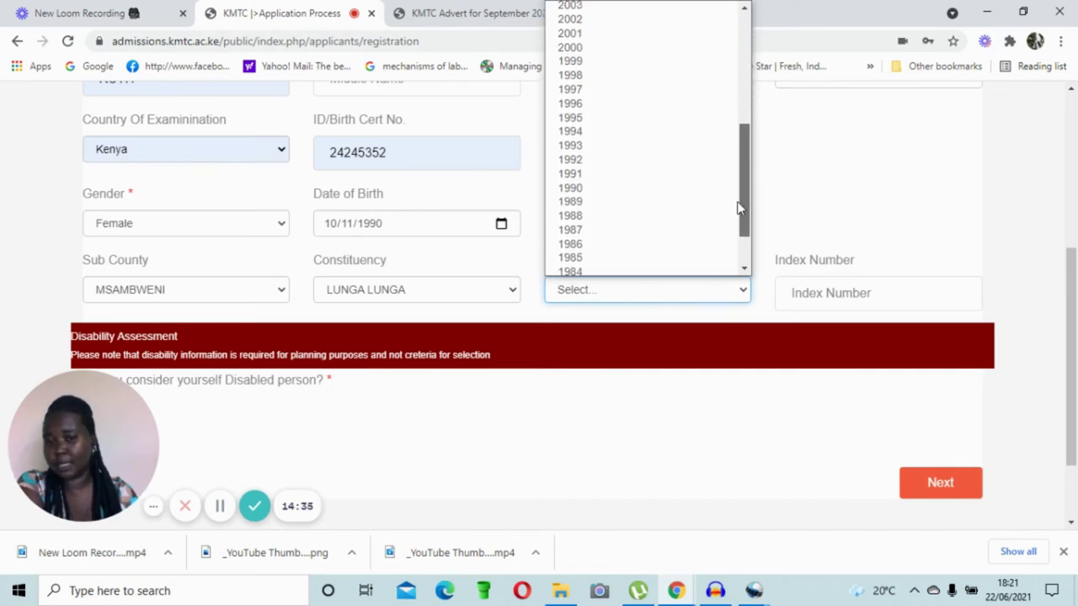
pyautogui.moveTo(739, 209); pyautogui.dragTo(742, 181)
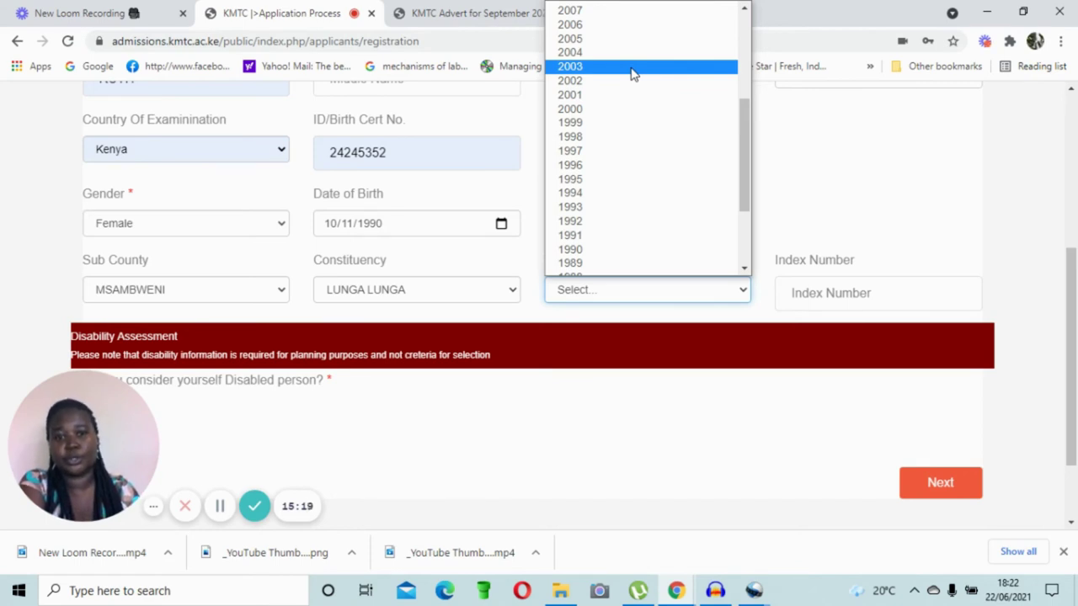
pyautogui.click(632, 73)
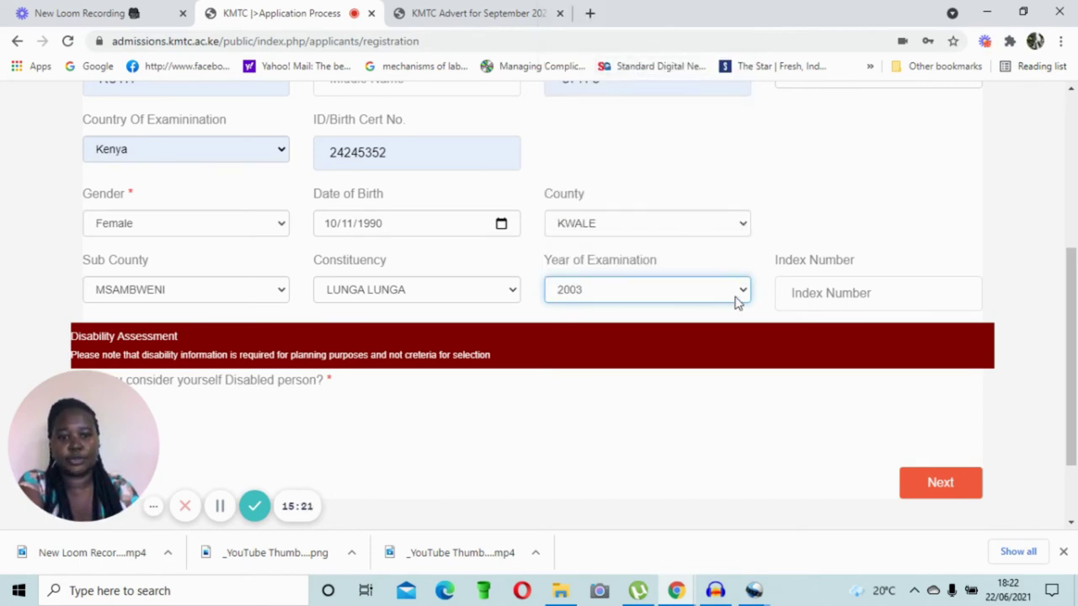
pyautogui.click(837, 290)
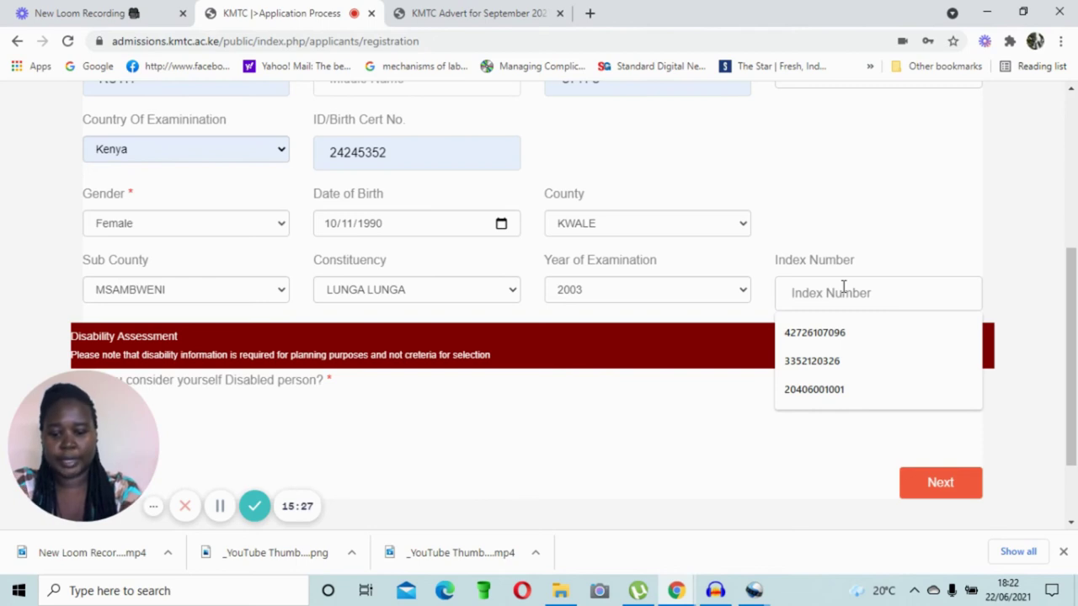
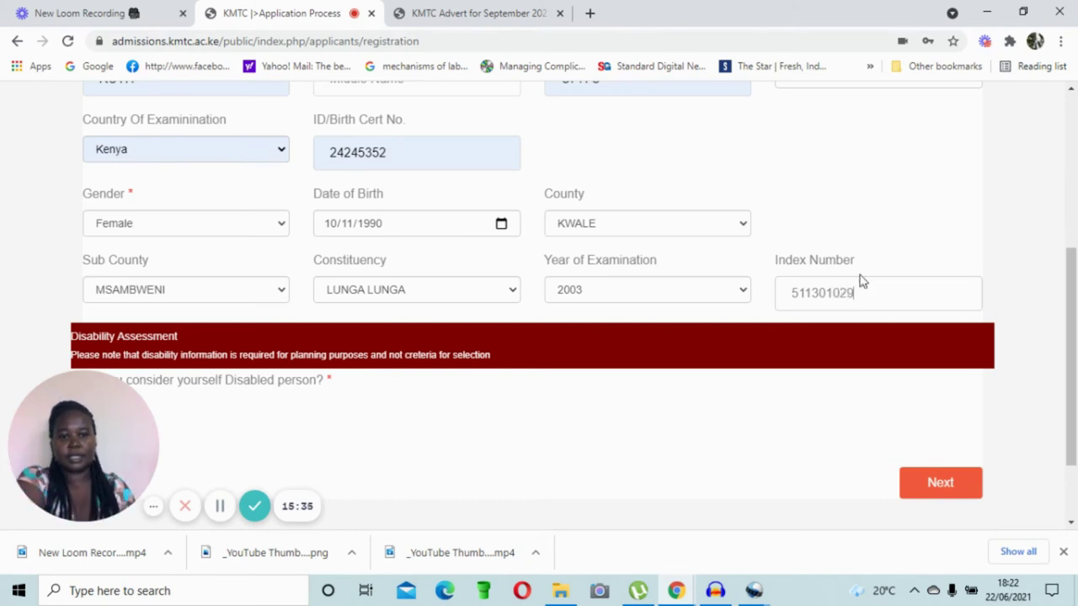
# Step: Enter the applicant's index number, answer No to the disability question, and continue to Contact
pyautogui.scroll(-1, 637, 303)
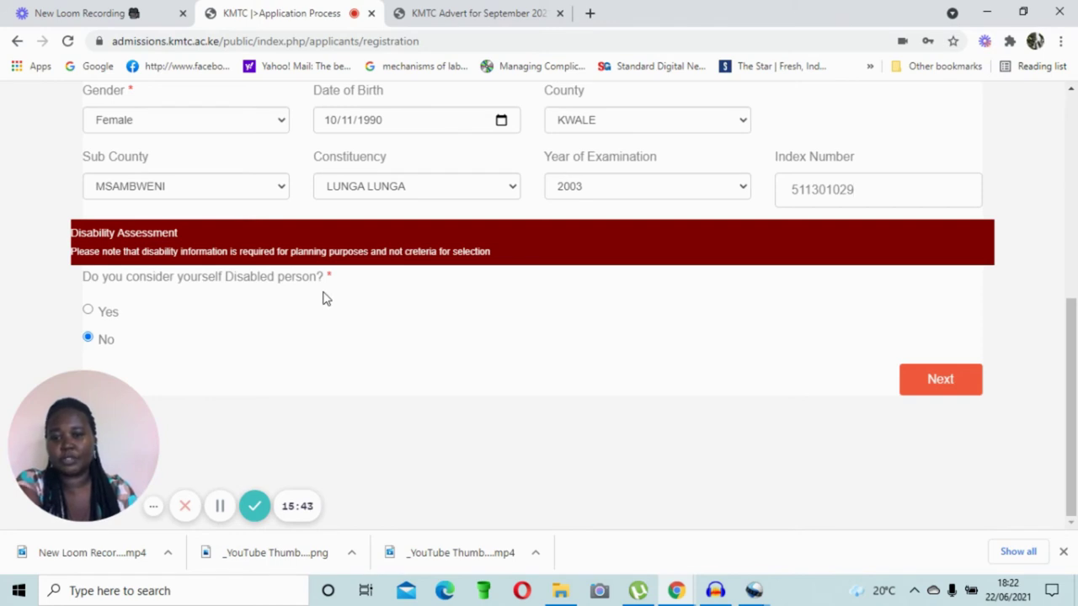
pyautogui.click(87, 309)
pyautogui.scroll(-2, 380, 319)
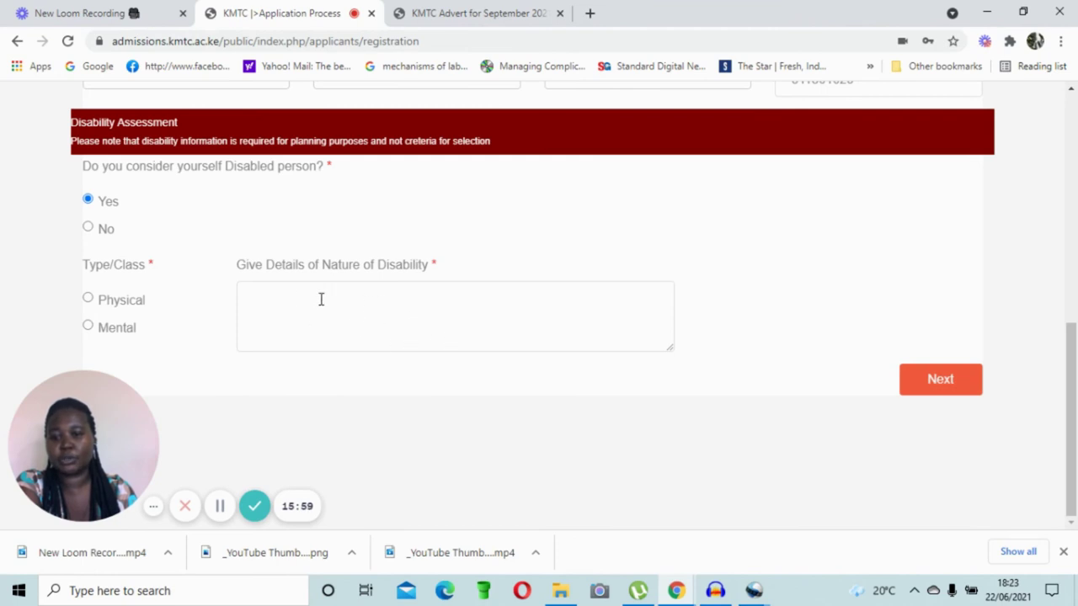
pyautogui.click(93, 235)
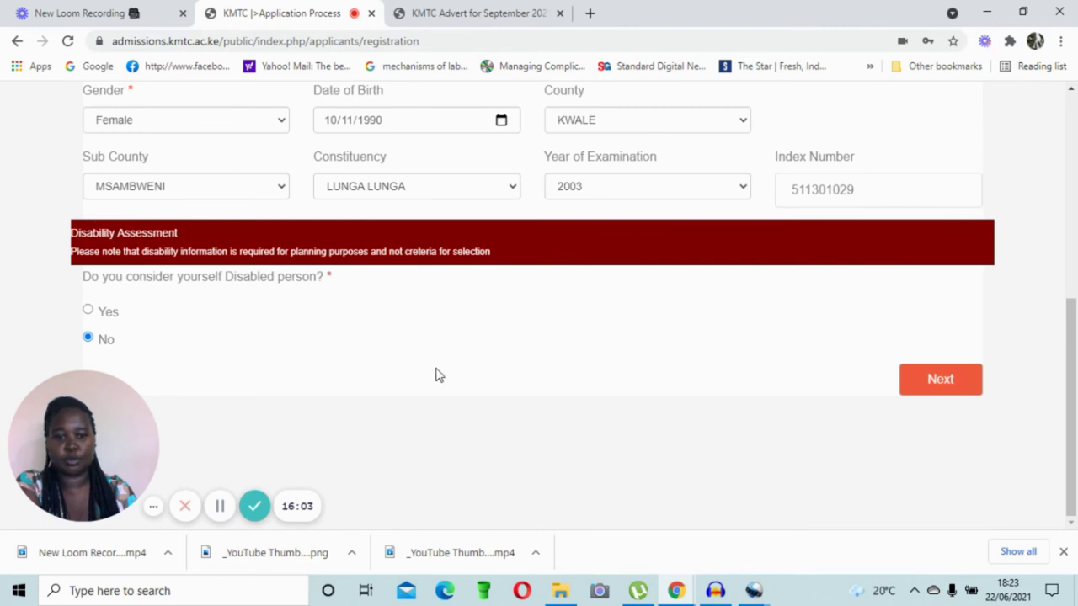
pyautogui.click(941, 379)
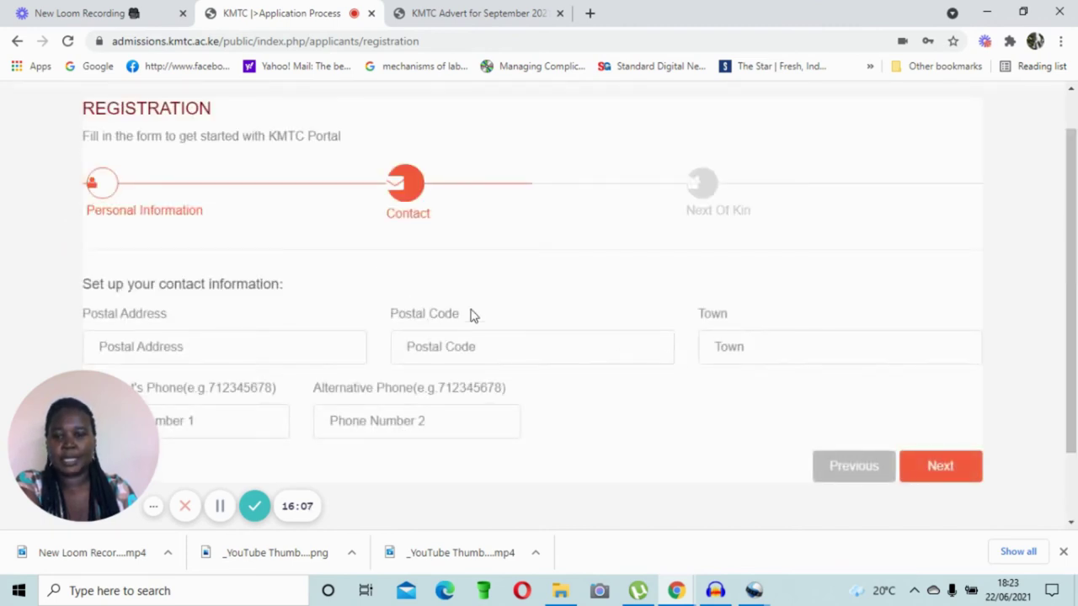
# Step: Fill in the postal address and the town
pyautogui.scroll(-1, 472, 315)
pyautogui.click(210, 249)
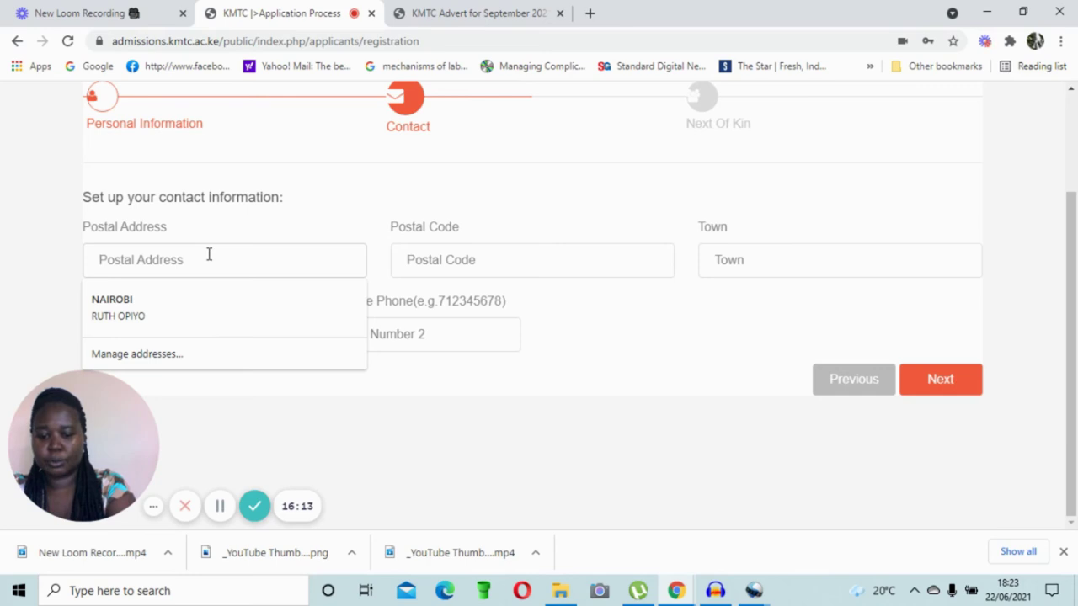
pyautogui.write('300')
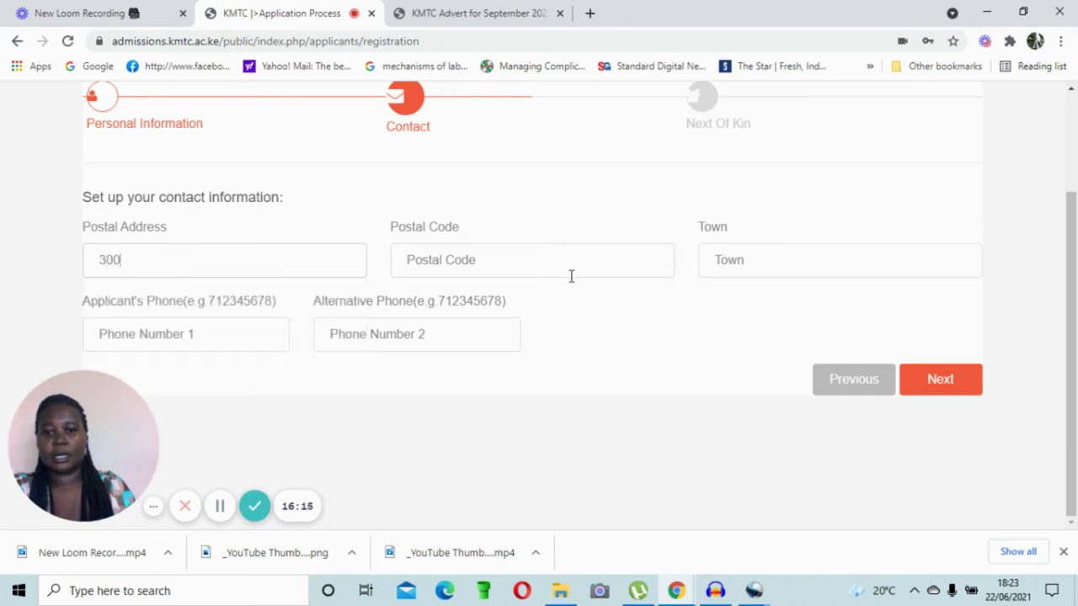
pyautogui.click(730, 267)
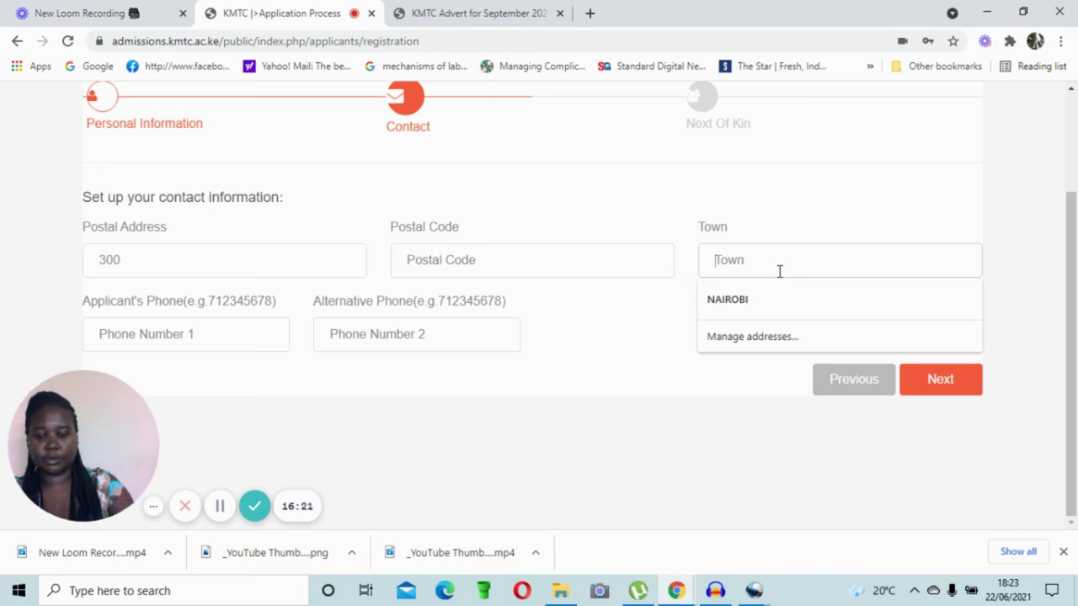
pyautogui.write('E')
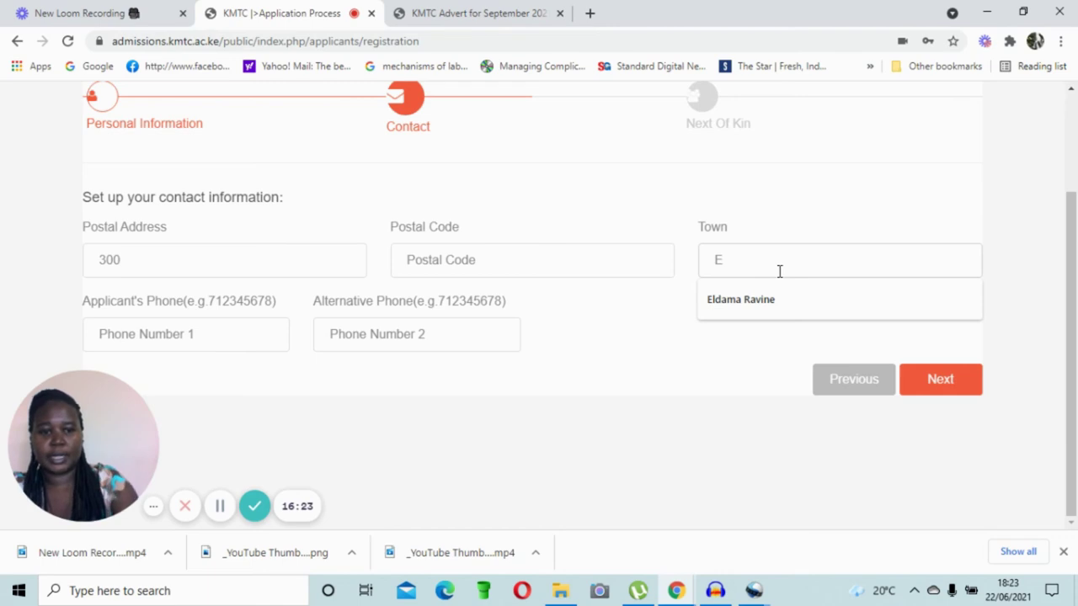
pyautogui.click(746, 304)
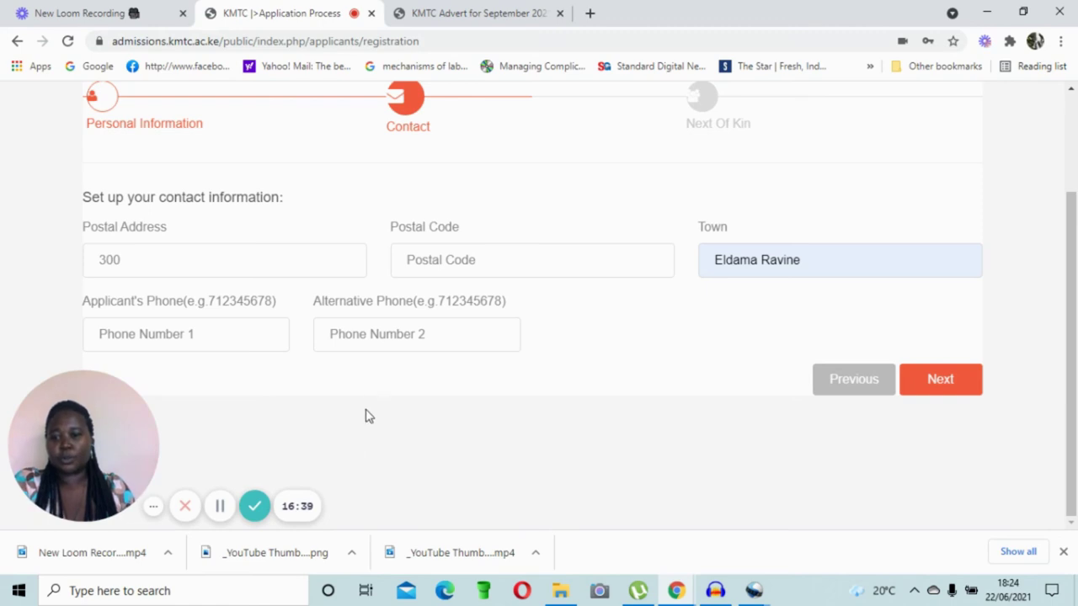
# Step: Autofill the phone number and postal code, add the alternative phone, and continue to Next of Kin
pyautogui.click(221, 336)
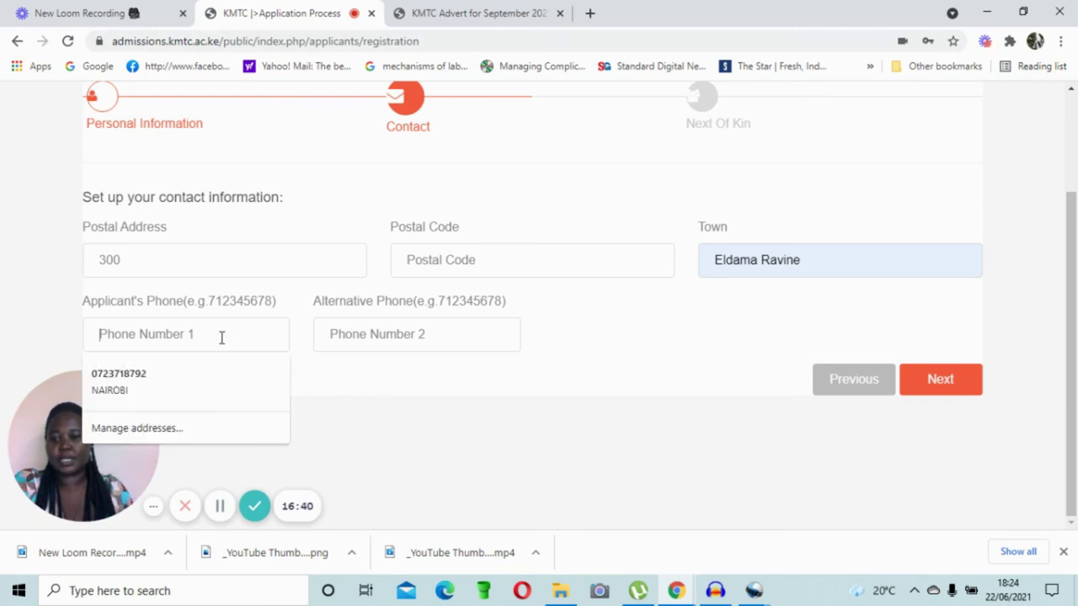
pyautogui.click(165, 373)
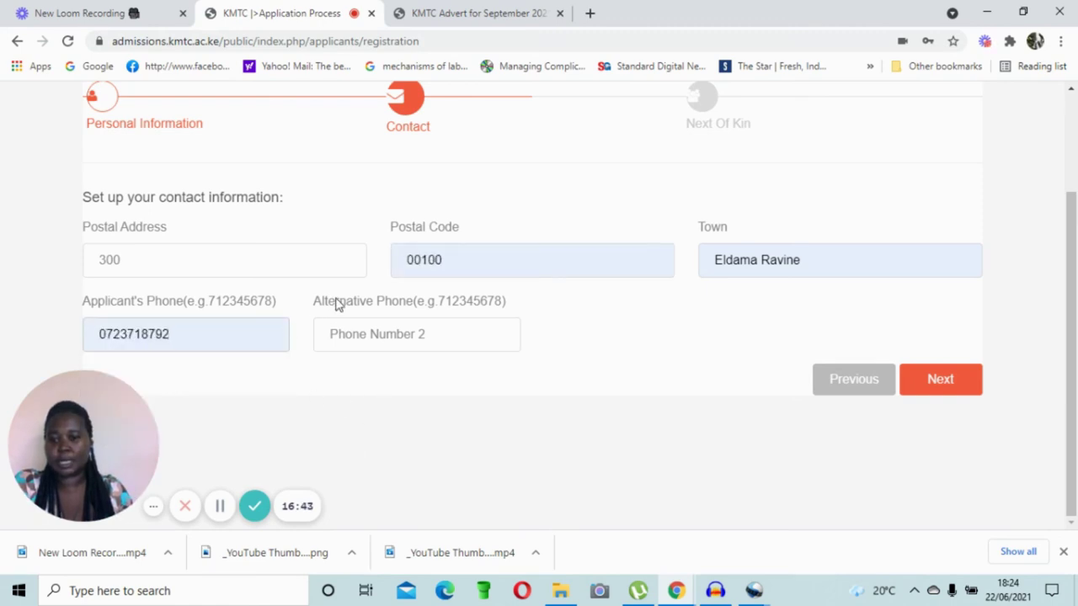
pyautogui.click(368, 337)
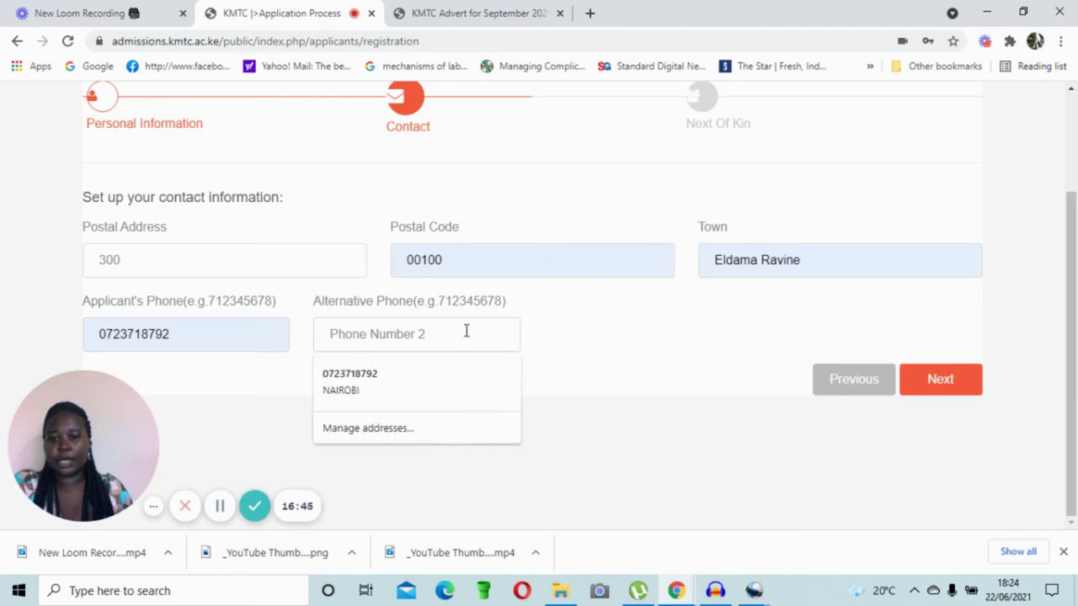
pyautogui.click(337, 333)
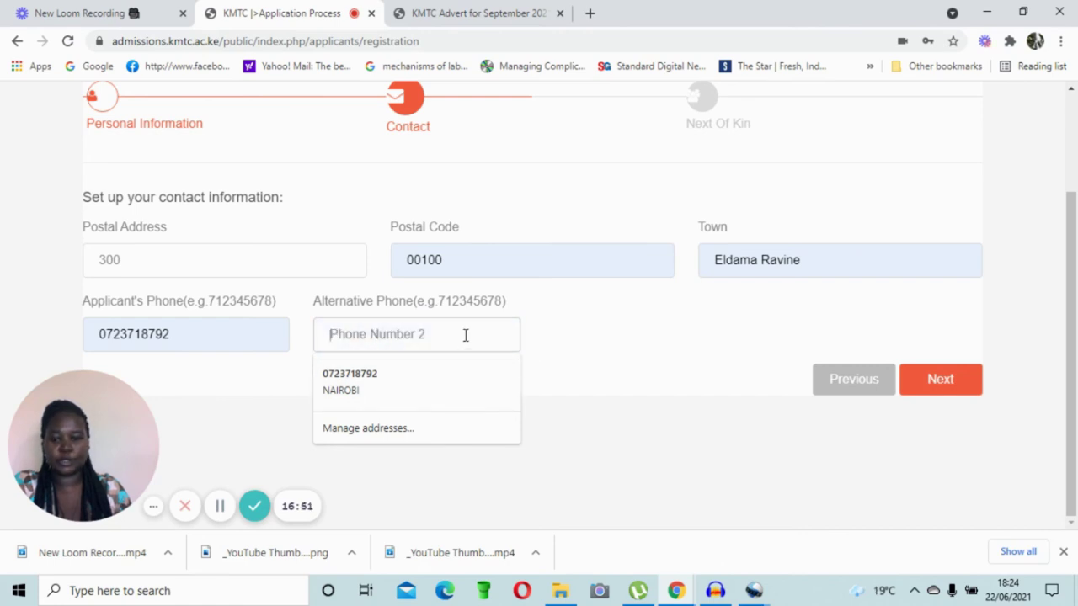
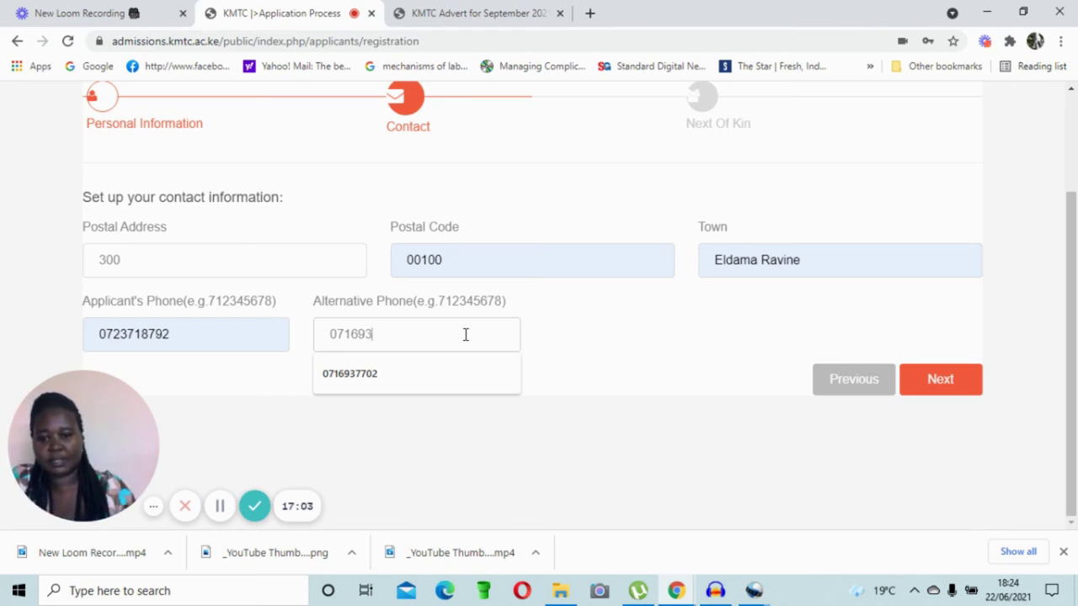
pyautogui.click(376, 381)
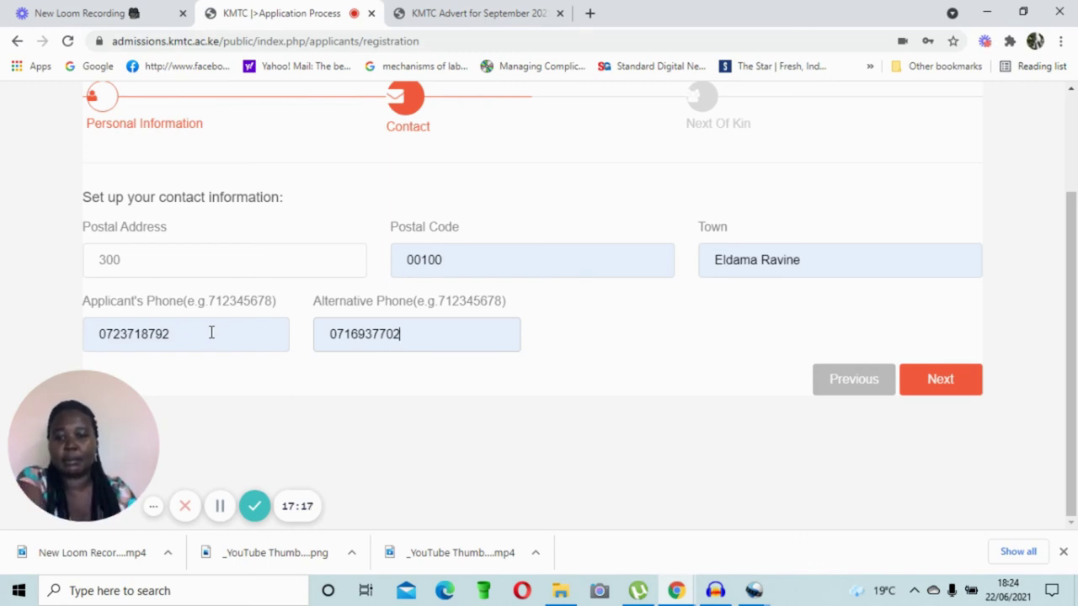
pyautogui.click(945, 385)
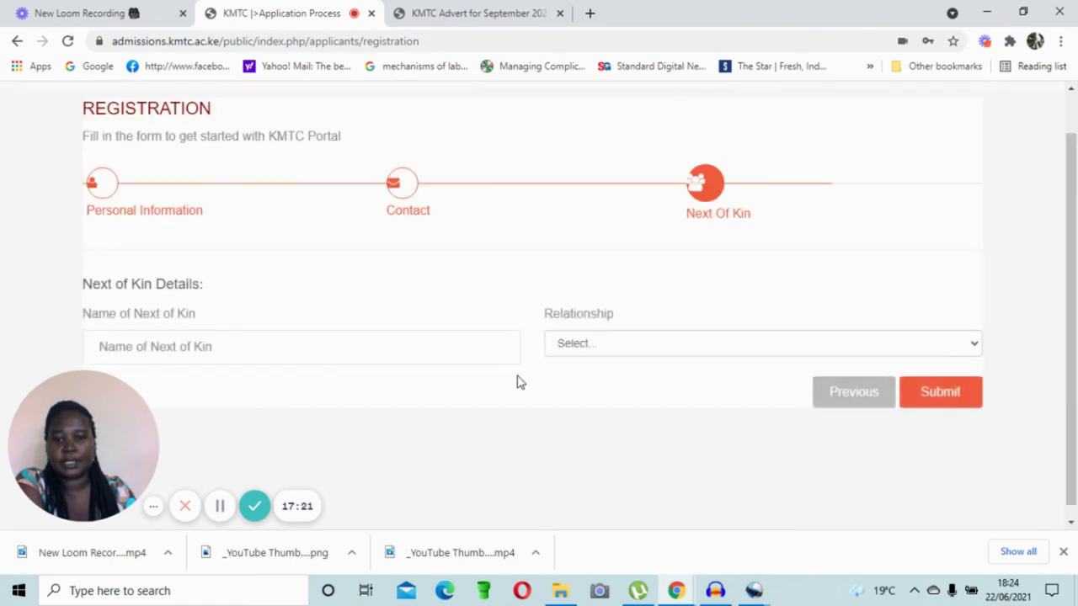
# Step: Autofill the next of kin's saved name, set Relationship to Guardian, and submit
pyautogui.scroll(-1, 378, 337)
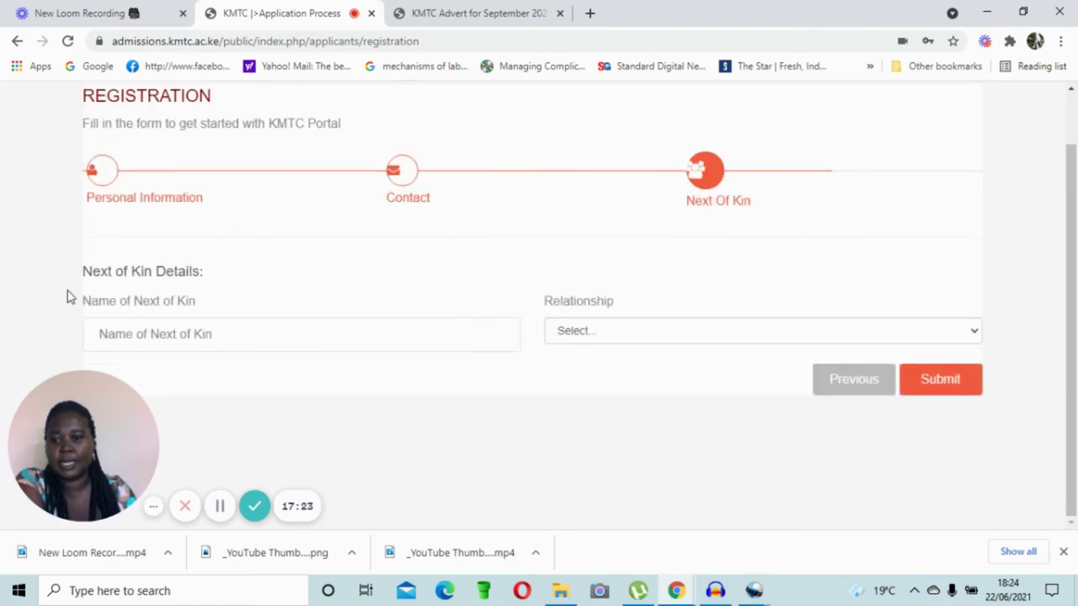
pyautogui.click(281, 337)
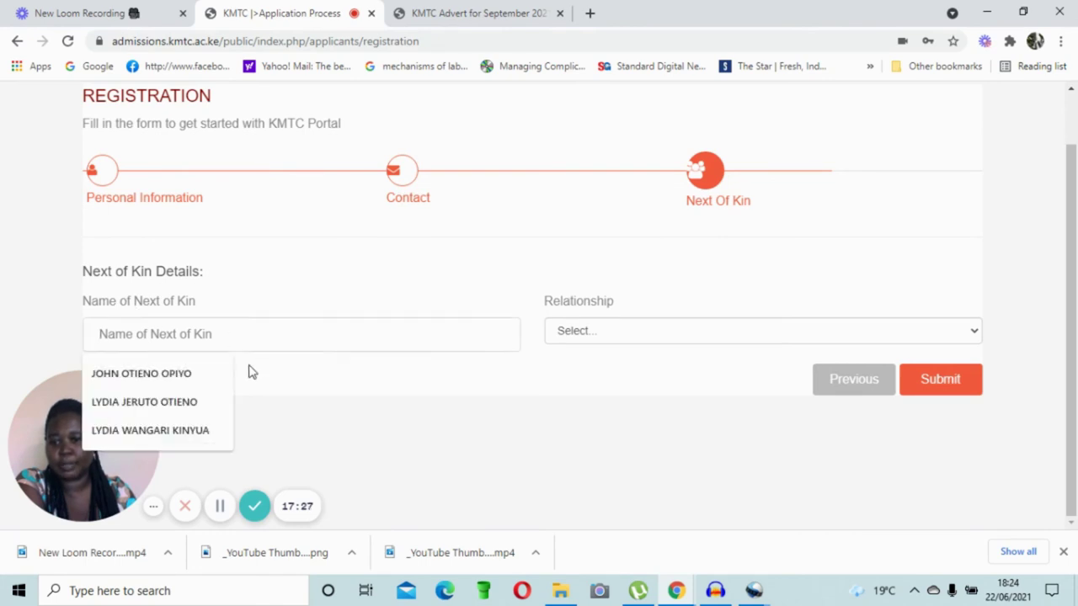
pyautogui.click(161, 404)
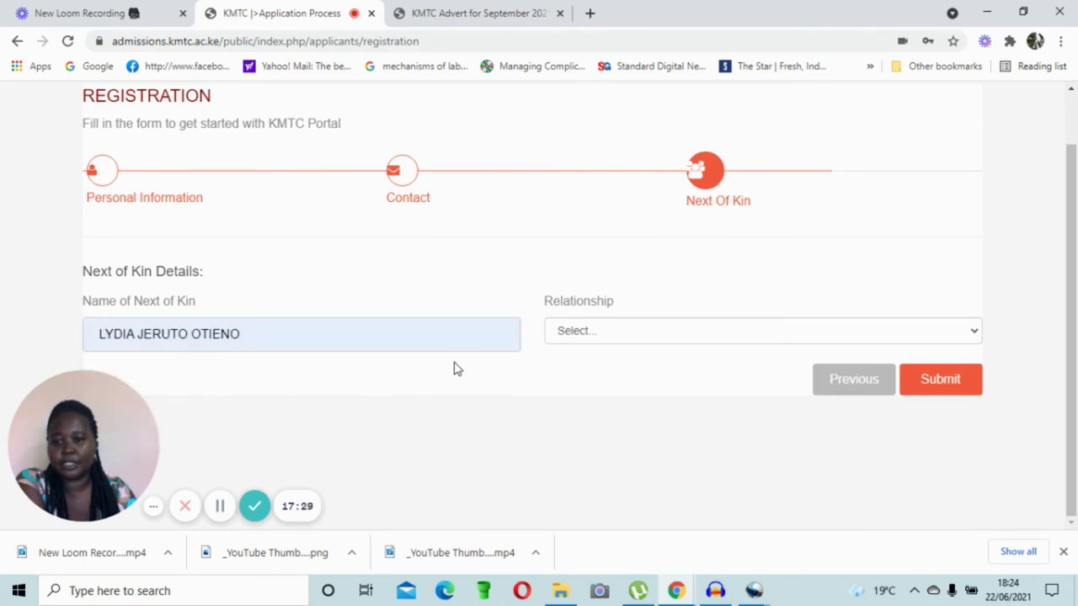
pyautogui.click(975, 335)
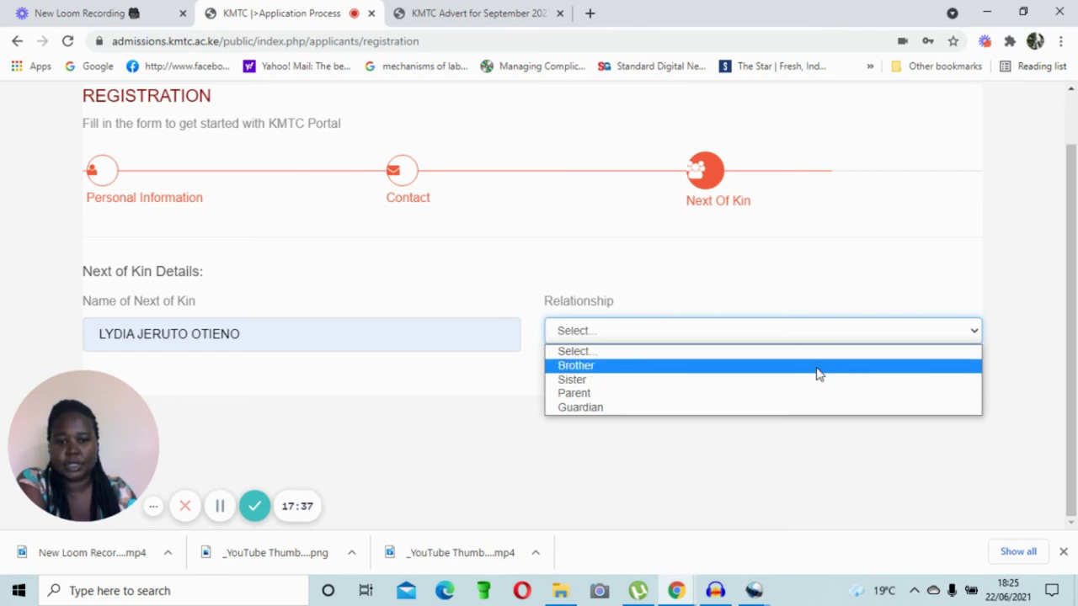
pyautogui.click(813, 405)
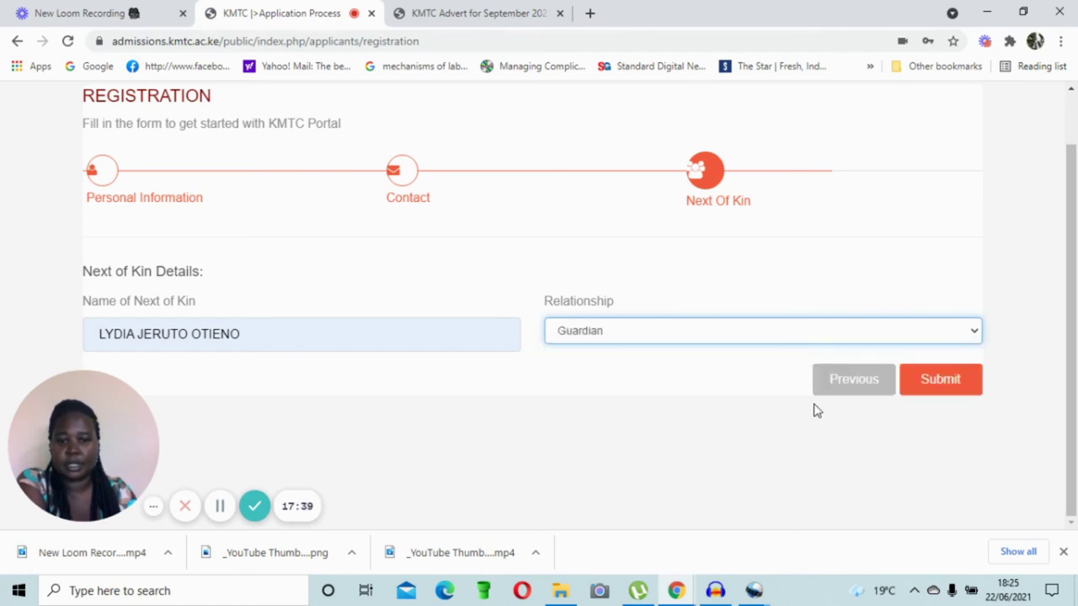
pyautogui.click(950, 388)
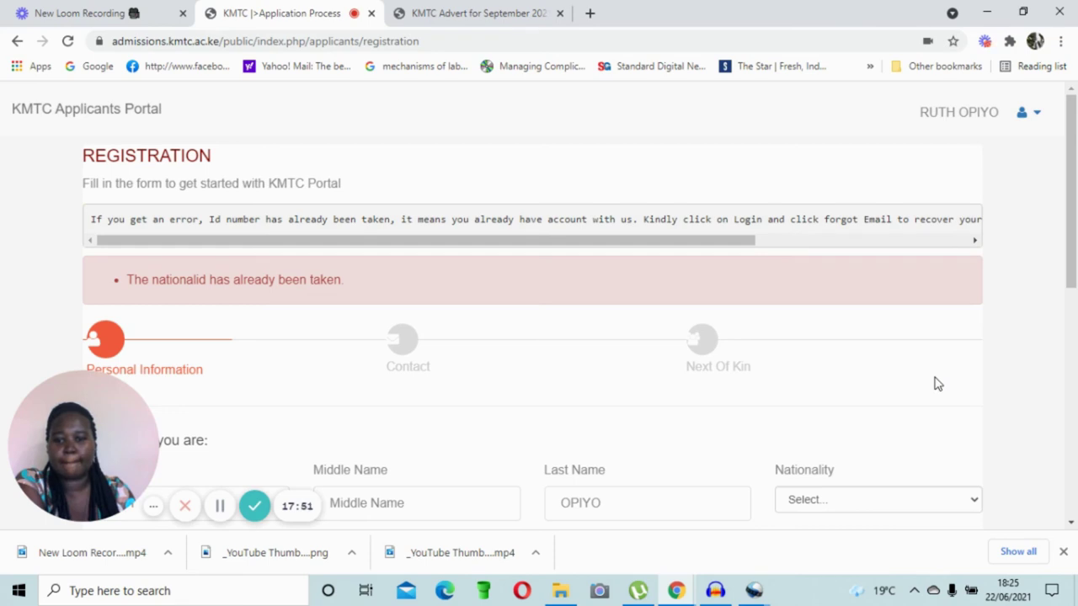
# Step: Scroll through the 'nationalid has already been taken' error and the Personal Information form
pyautogui.scroll(-3, 937, 384)
pyautogui.scroll(2, 937, 383)
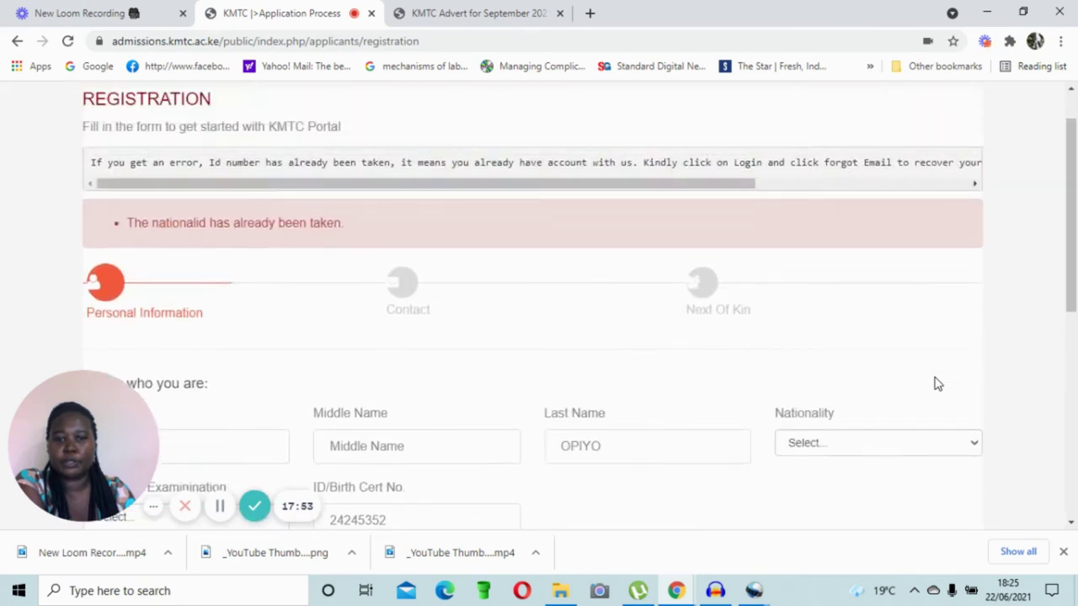
pyautogui.scroll(1, 937, 384)
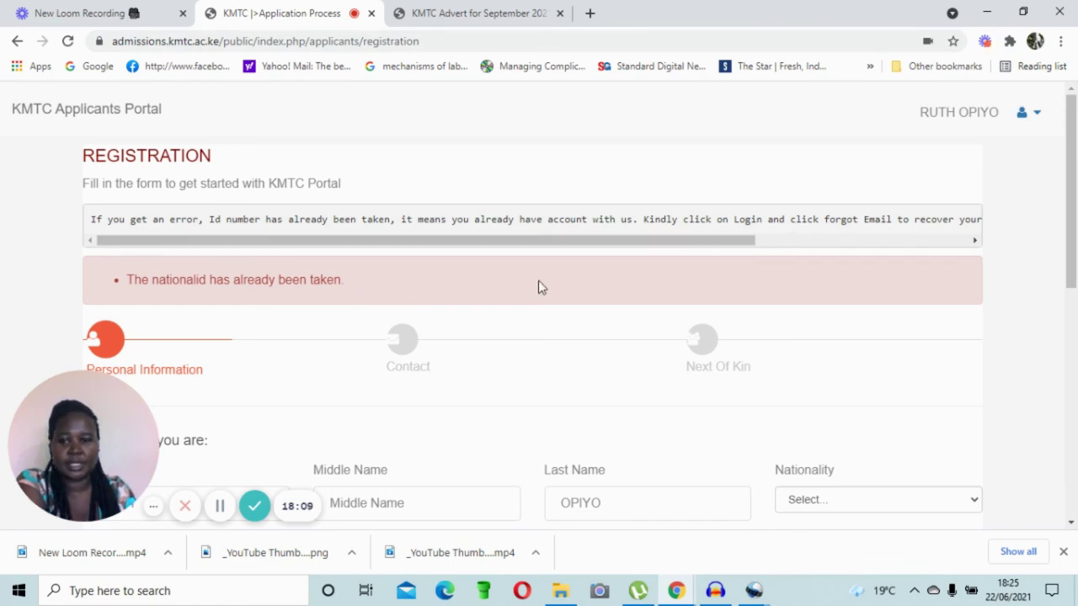
pyautogui.scroll(-1, 536, 286)
pyautogui.scroll(-2, 532, 289)
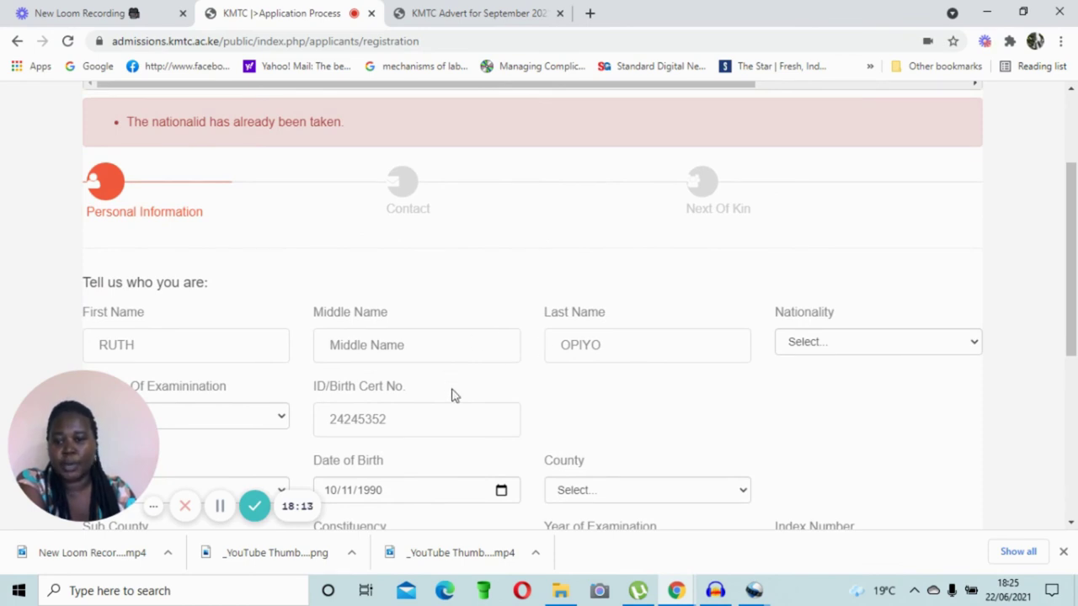
pyautogui.scroll(-3, 506, 389)
pyautogui.scroll(-1, 505, 386)
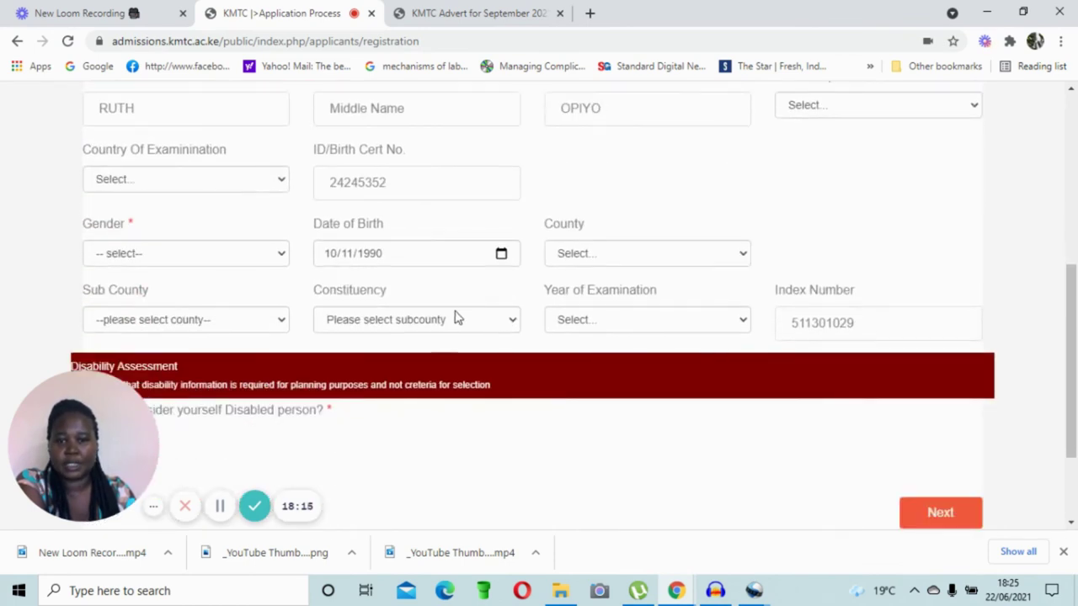
pyautogui.scroll(1, 455, 313)
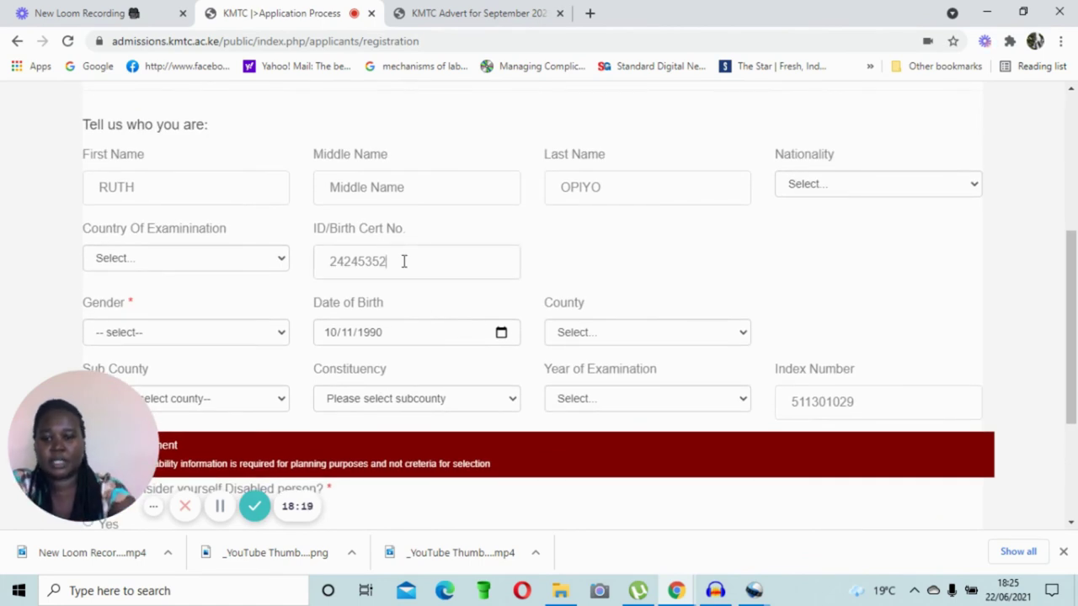
# Step: Replace the rejected ID/Birth Cert No. with a new identity number
pyautogui.press('BackSpace')
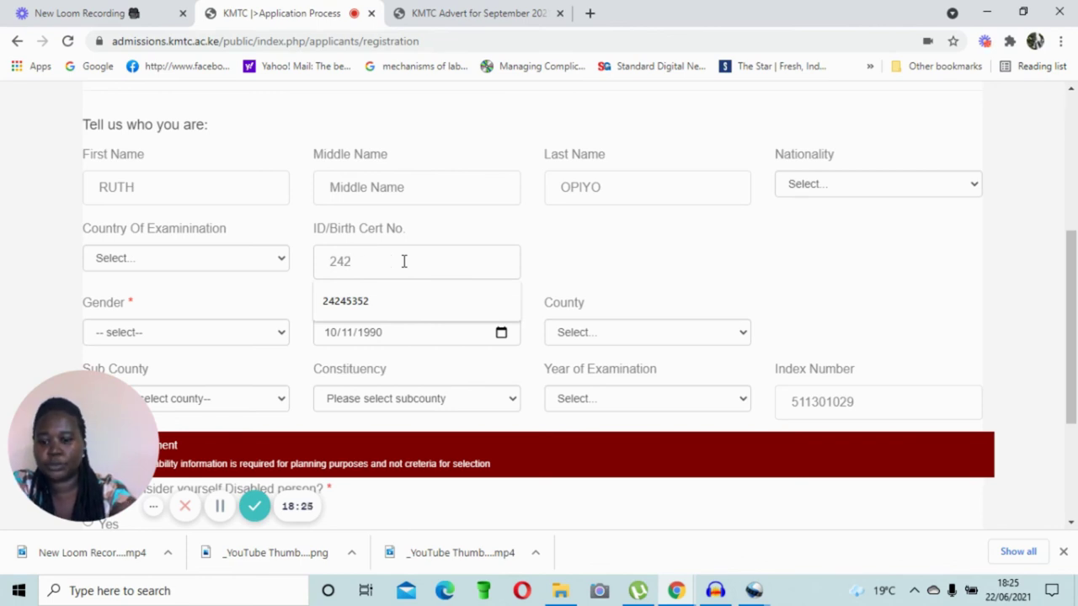
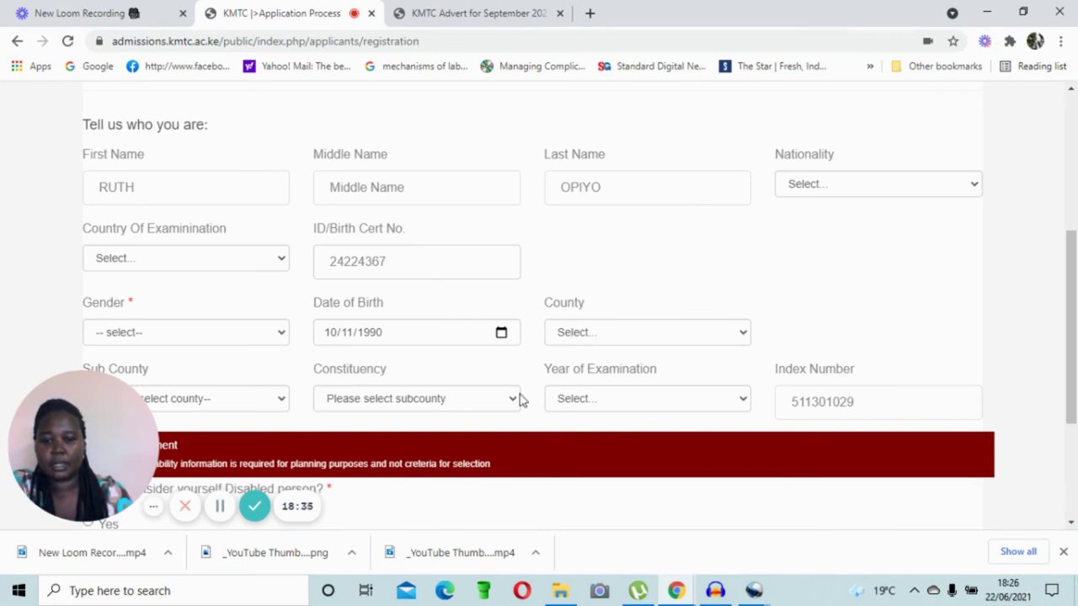
pyautogui.scroll(-3, 517, 394)
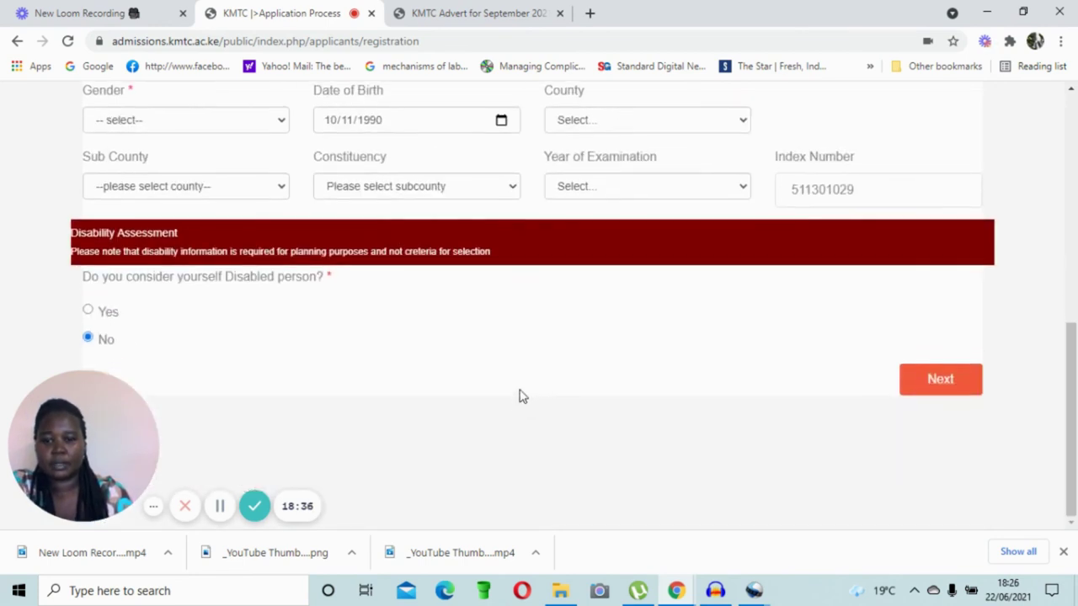
# Step: Re-select Kenya for Nationality and Country of Examination, and Female for gender
pyautogui.click(953, 389)
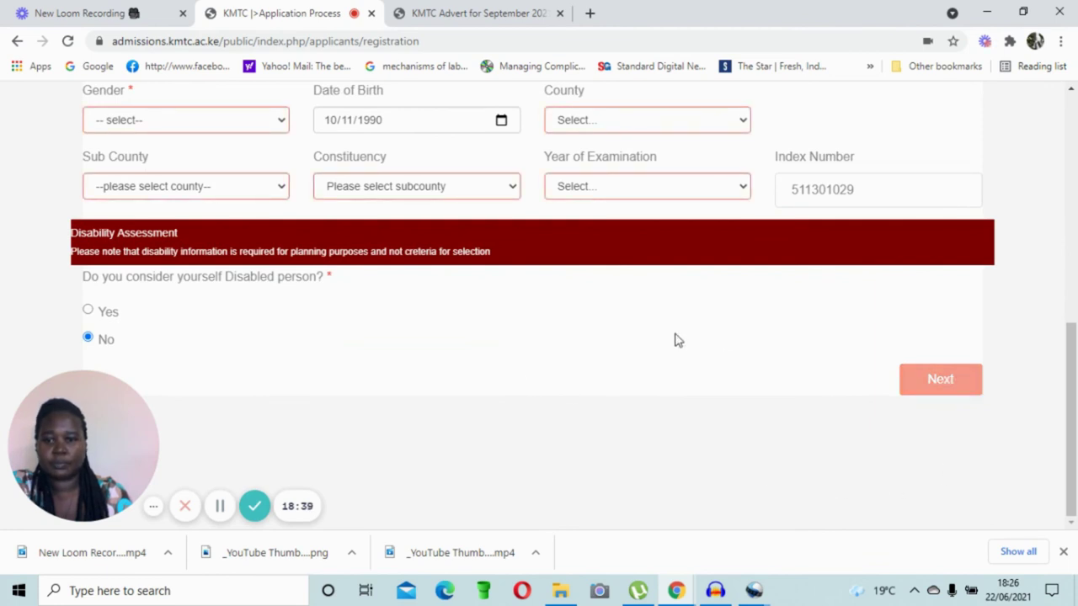
pyautogui.scroll(3, 674, 340)
pyautogui.scroll(-1, 679, 345)
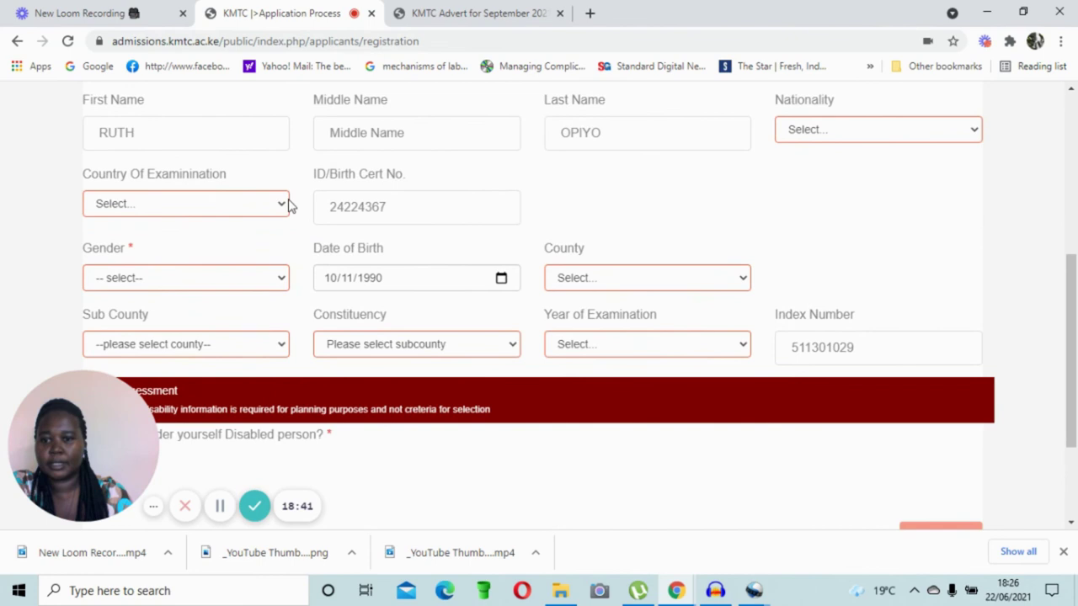
pyautogui.scroll(1, 916, 269)
pyautogui.scroll(1, 916, 268)
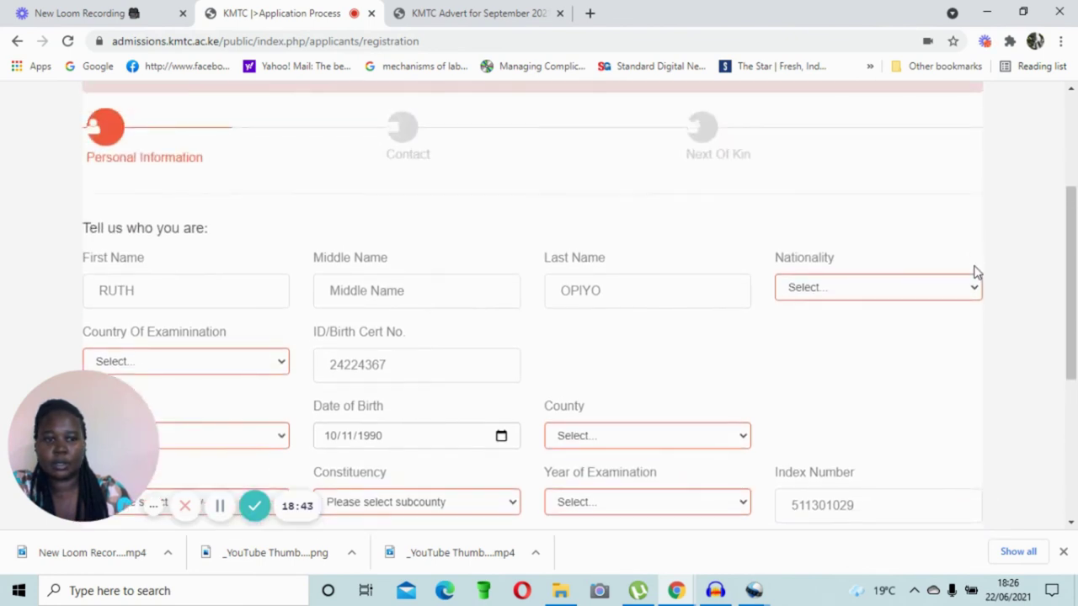
pyautogui.click(973, 288)
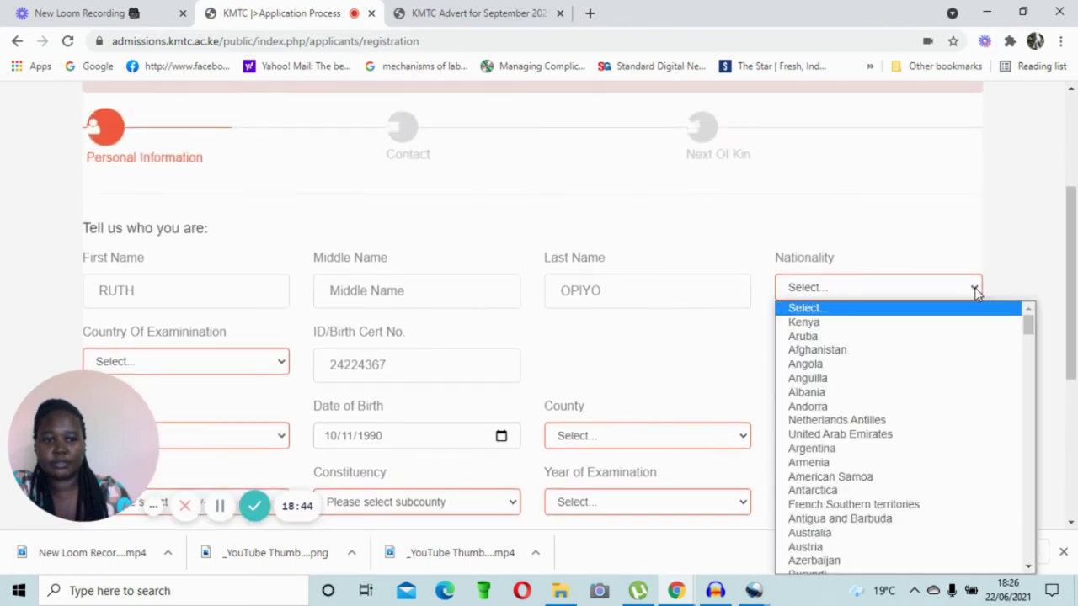
pyautogui.click(907, 322)
pyautogui.scroll(-2, 817, 315)
pyautogui.click(281, 207)
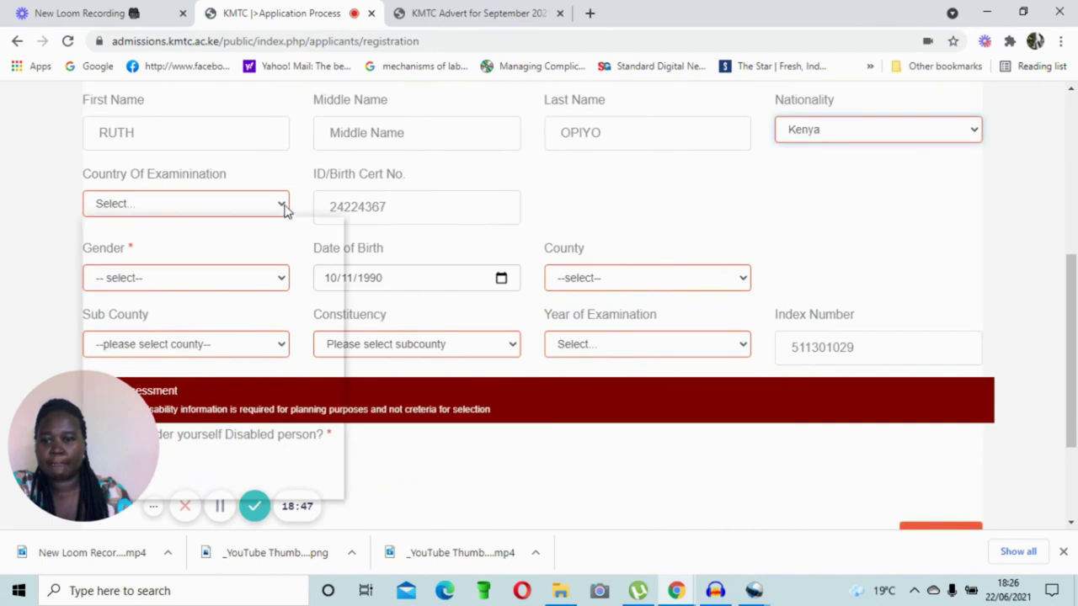
pyautogui.click(249, 237)
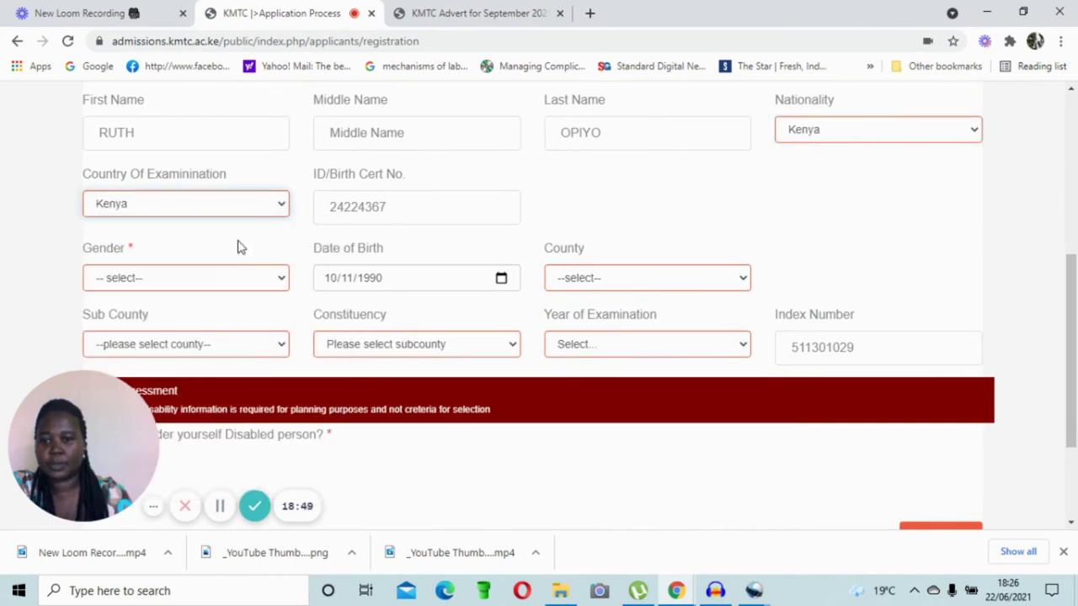
pyautogui.click(278, 281)
pyautogui.click(268, 331)
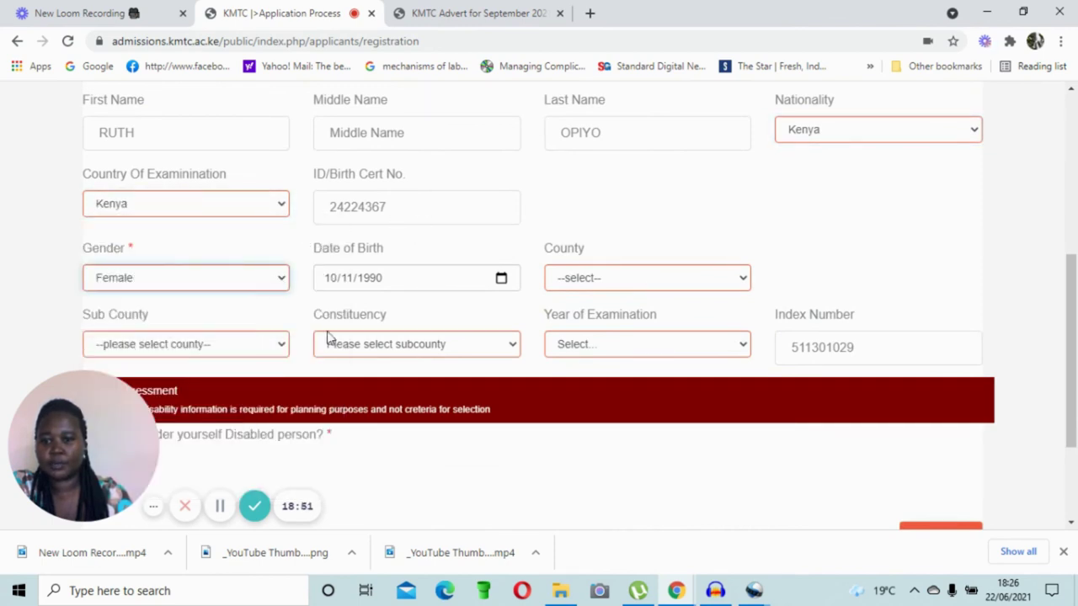
# Step: Re-select KWALE, MSAMBWENI, LUNGA LUNGA and exam year 2003, then continue to Contact
pyautogui.click(745, 279)
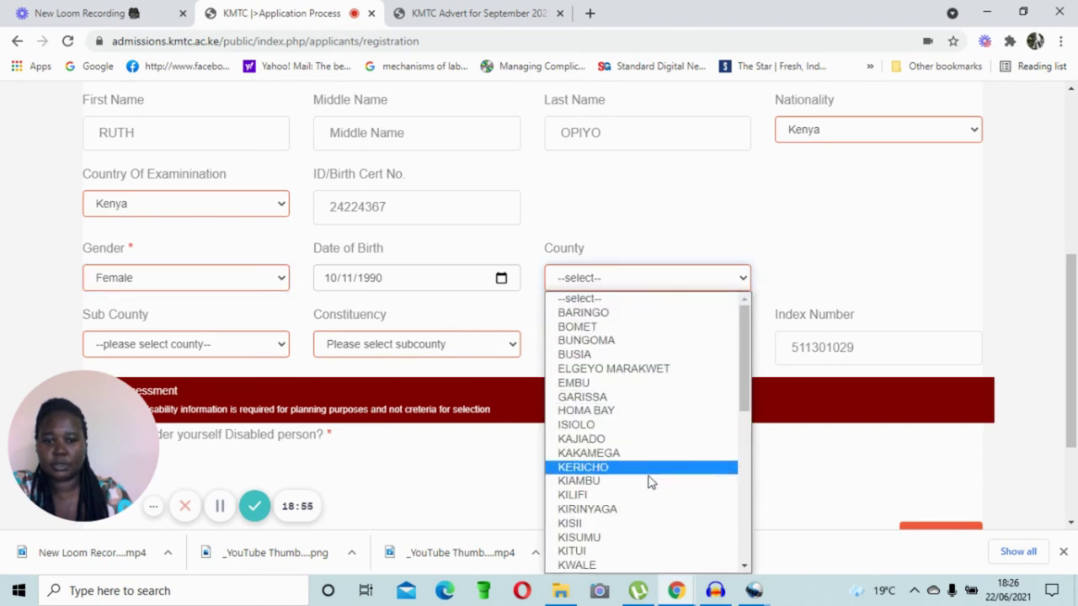
pyautogui.click(656, 567)
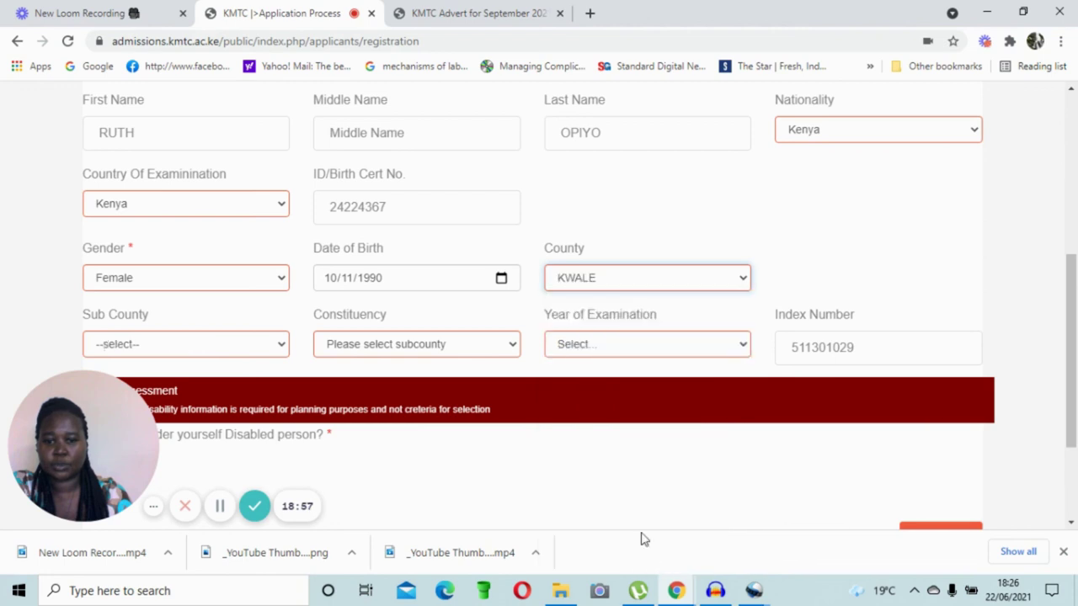
pyautogui.click(281, 346)
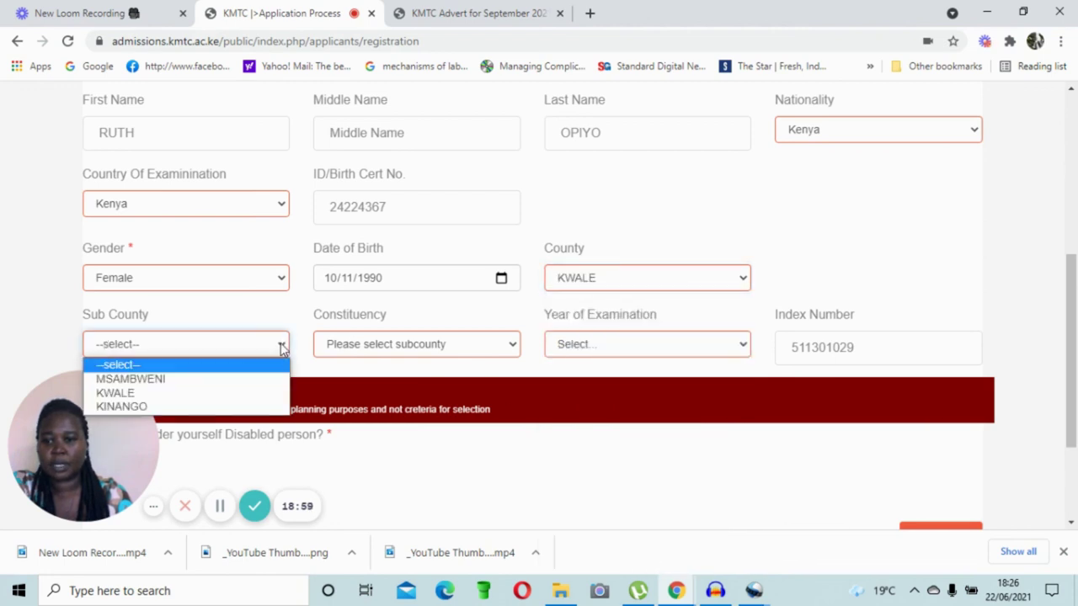
pyautogui.click(252, 379)
pyautogui.click(511, 348)
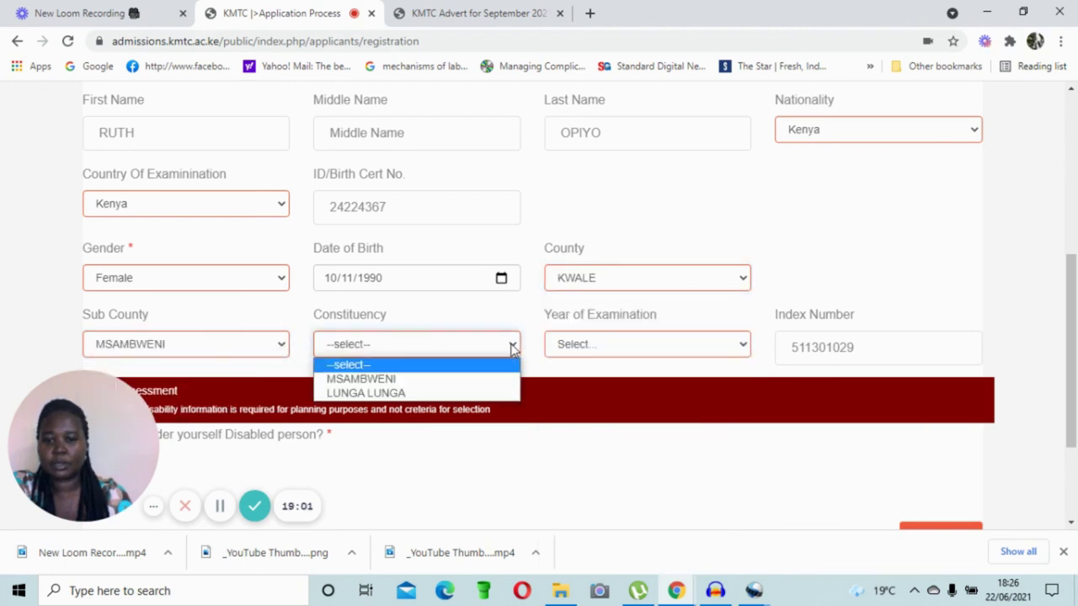
pyautogui.click(474, 393)
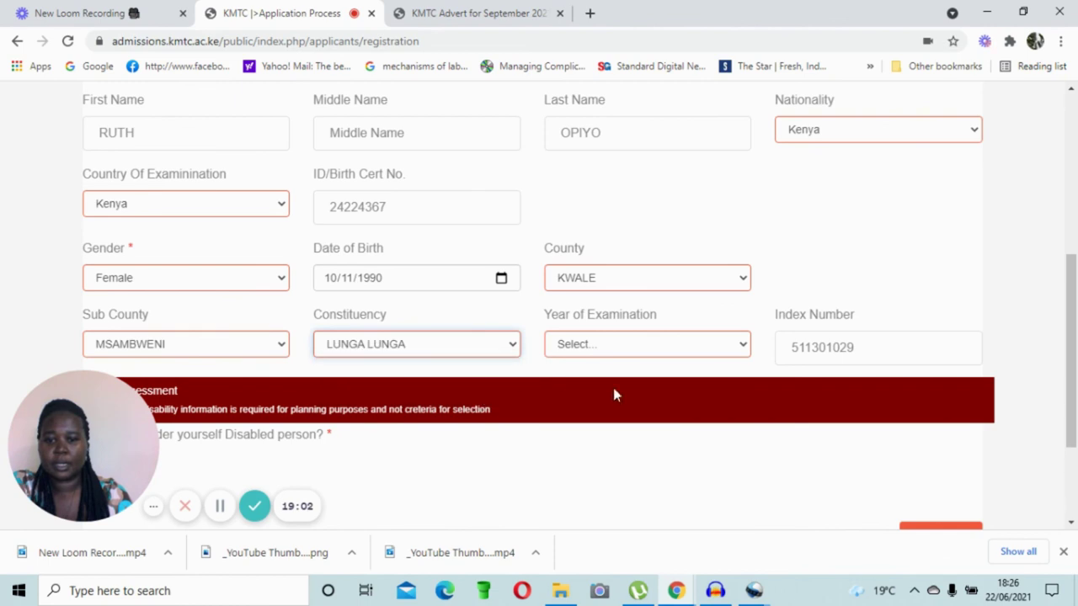
pyautogui.click(743, 345)
pyautogui.click(622, 295)
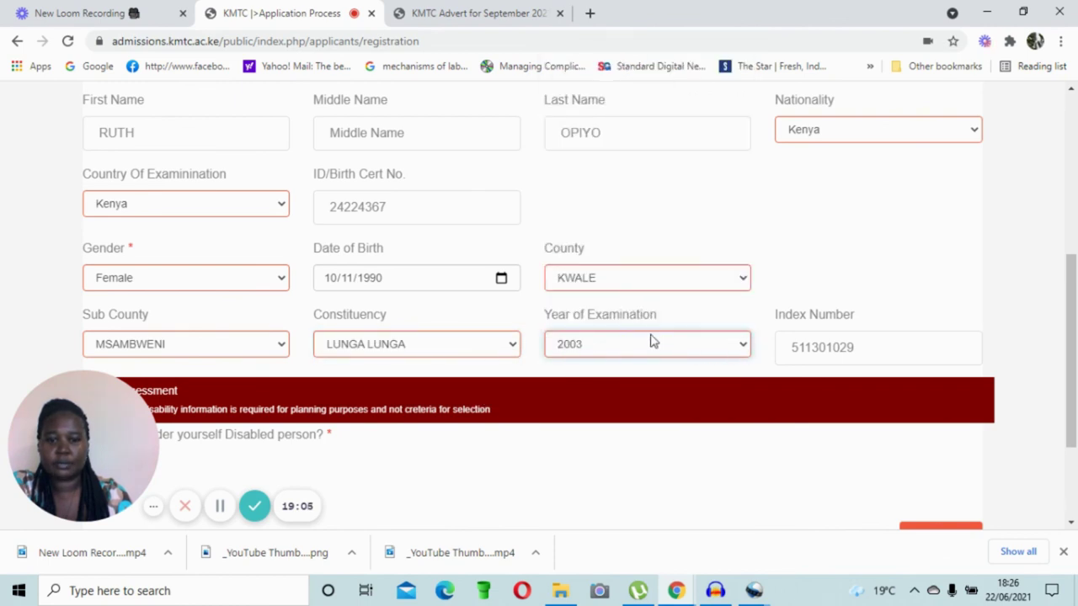
pyautogui.scroll(-2, 690, 372)
pyautogui.click(907, 384)
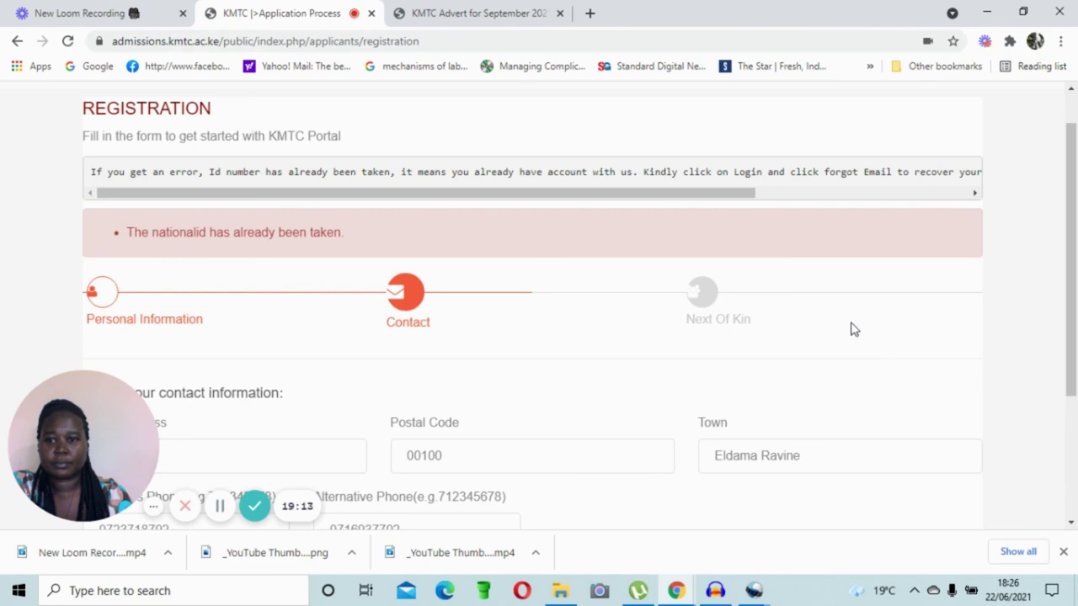
# Step: Continue past Contact, set the next of kin relationship to Guardian, and submit the registration
pyautogui.scroll(-3, 851, 329)
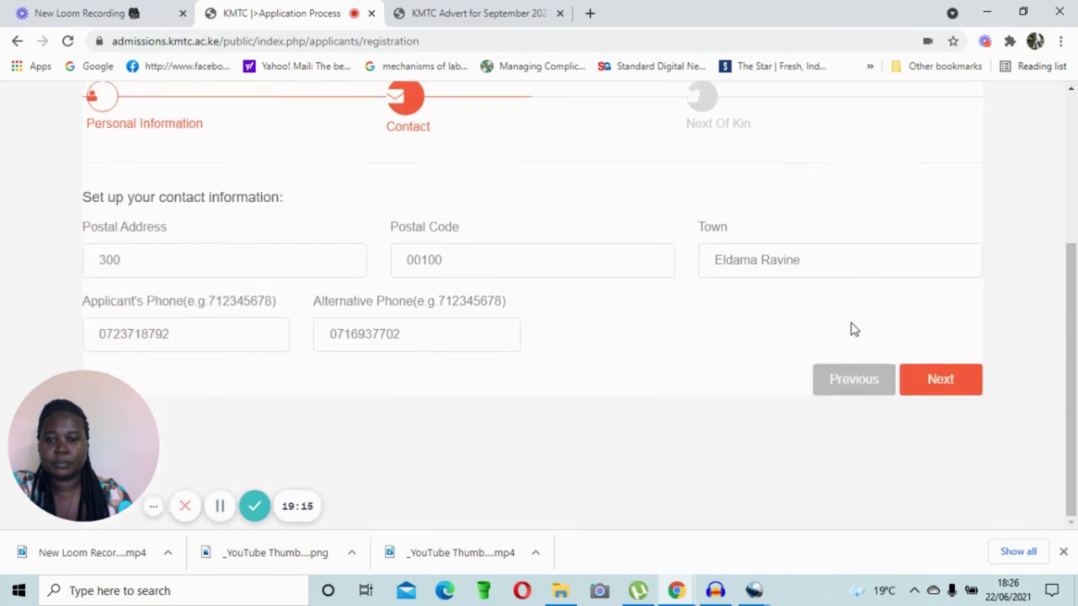
pyautogui.scroll(2, 852, 332)
pyautogui.scroll(-2, 873, 389)
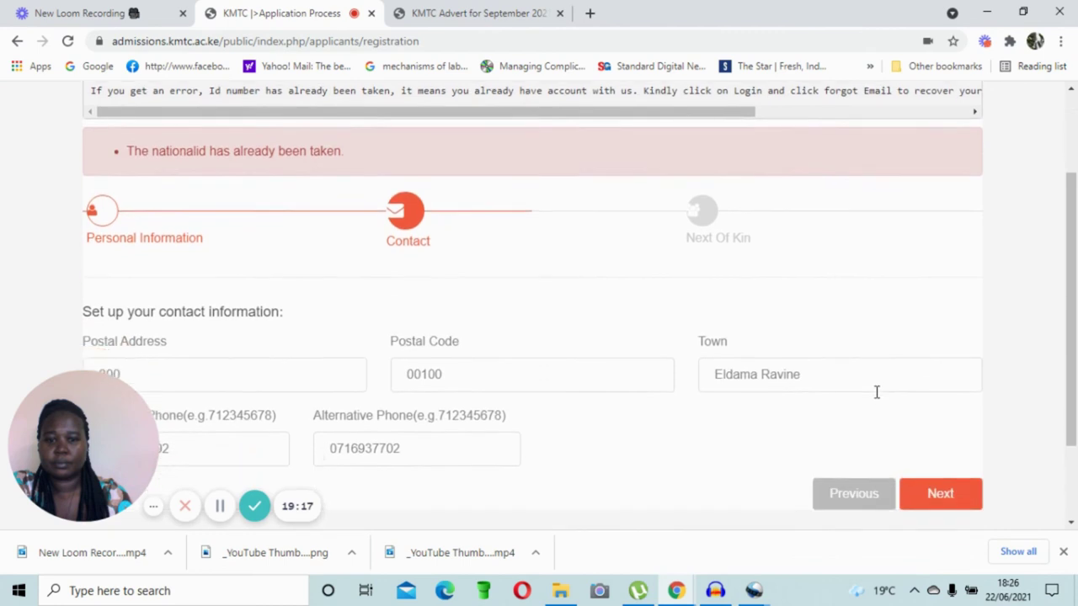
pyautogui.click(933, 389)
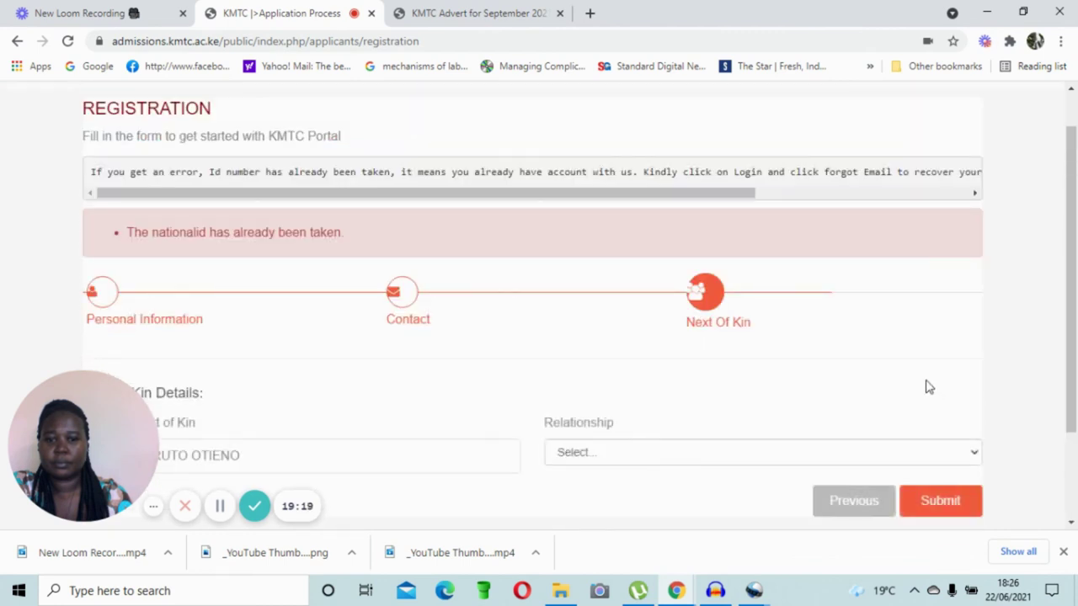
pyautogui.scroll(-2, 878, 368)
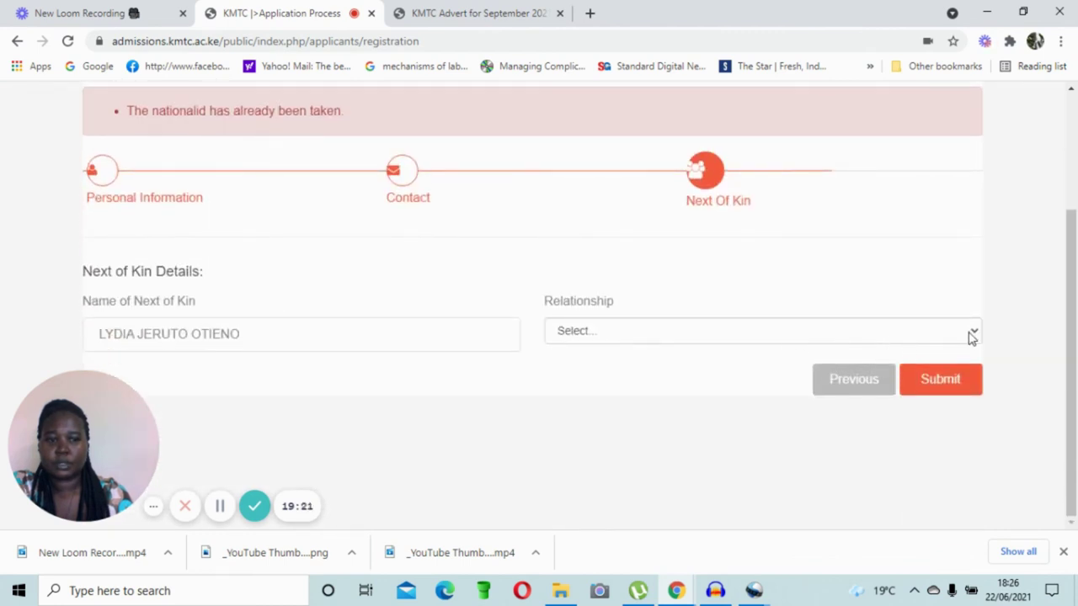
pyautogui.click(973, 334)
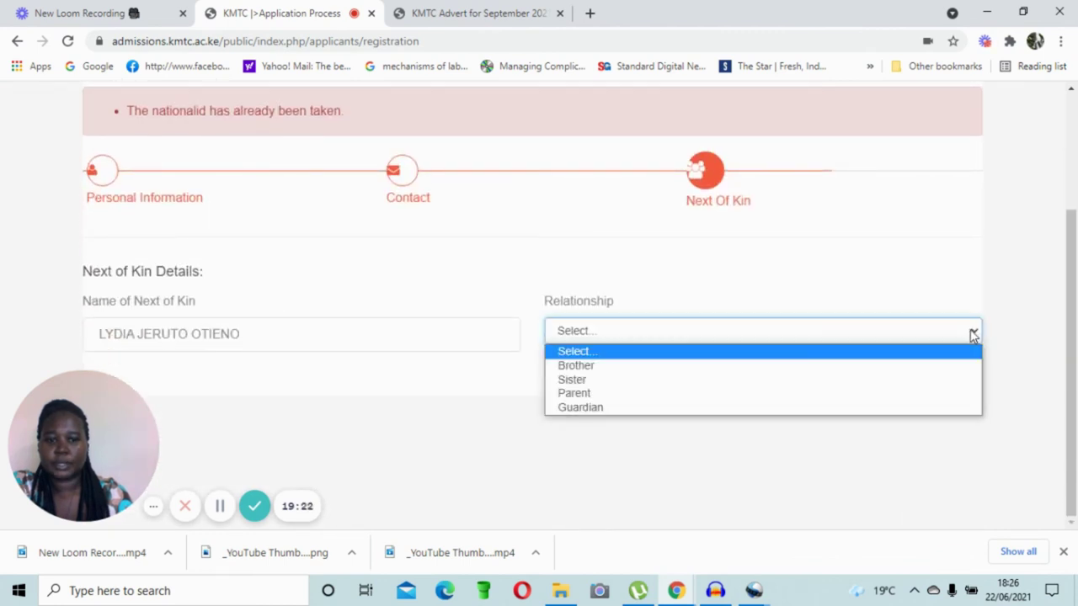
pyautogui.click(859, 408)
pyautogui.click(940, 381)
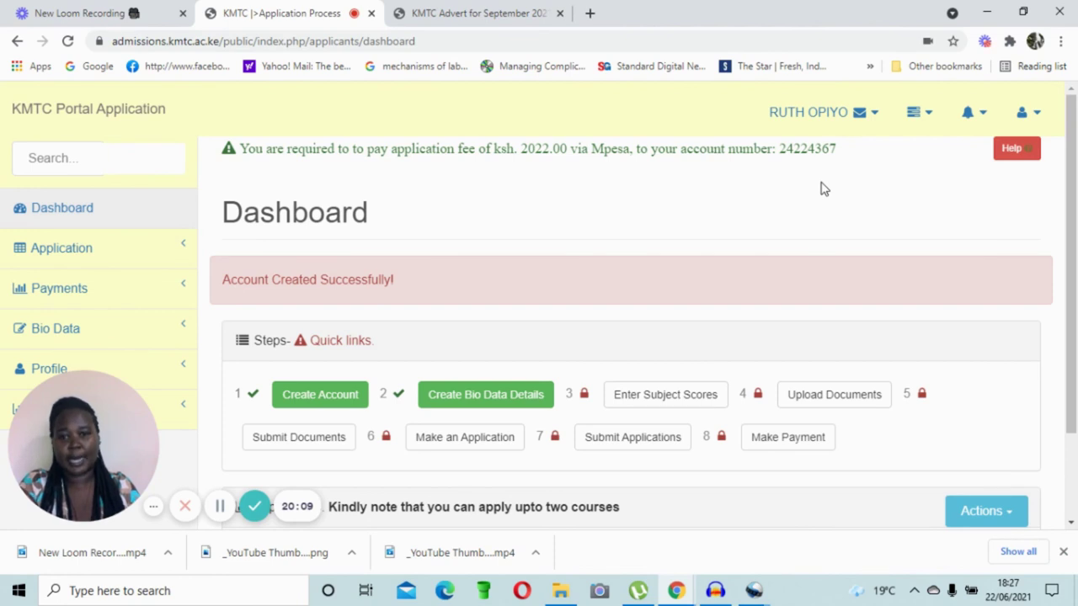
# Step: Scroll down the dashboard to view the Steps and Applications panels
pyautogui.scroll(-3, 824, 188)
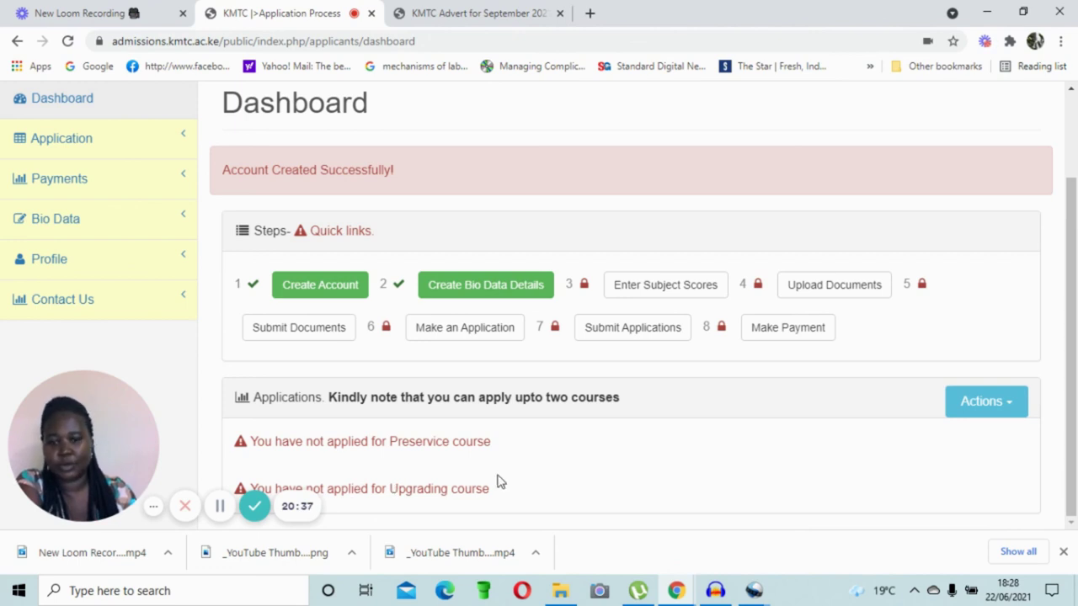
pyautogui.scroll(2, 539, 469)
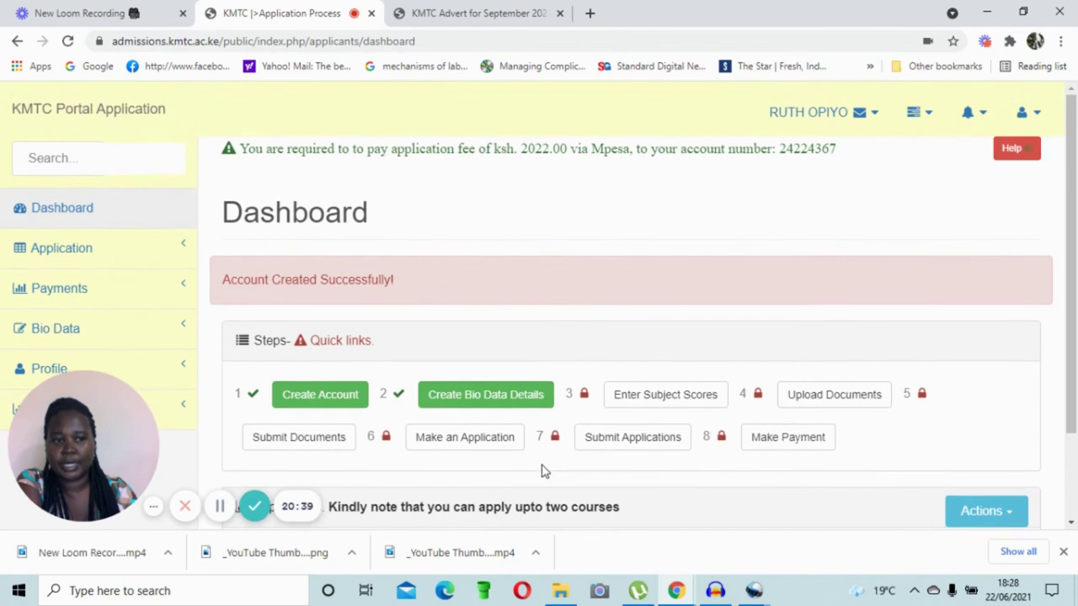
pyautogui.scroll(-2, 539, 459)
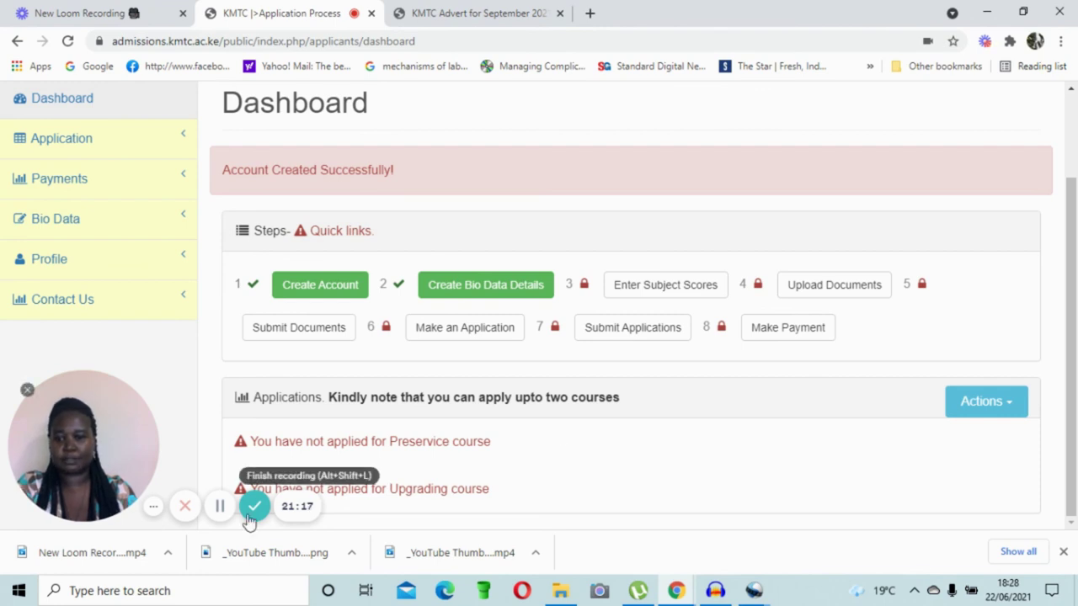
pyautogui.click(252, 510)
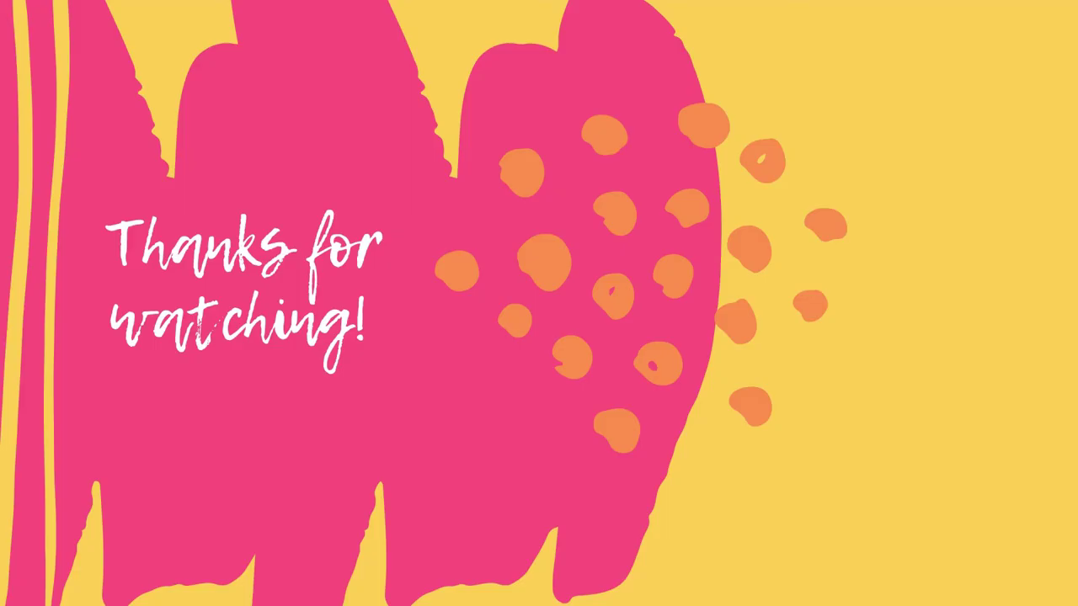